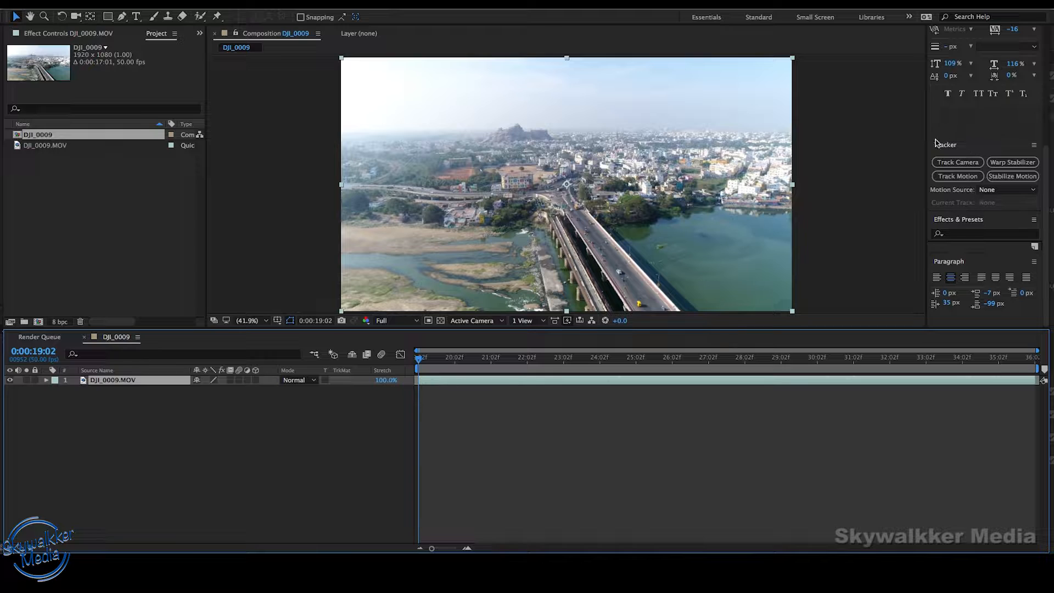
Run 3D camera tracking on the DJI_0009.MOV layer and play the solved footage to inspect its track points.
click(958, 161)
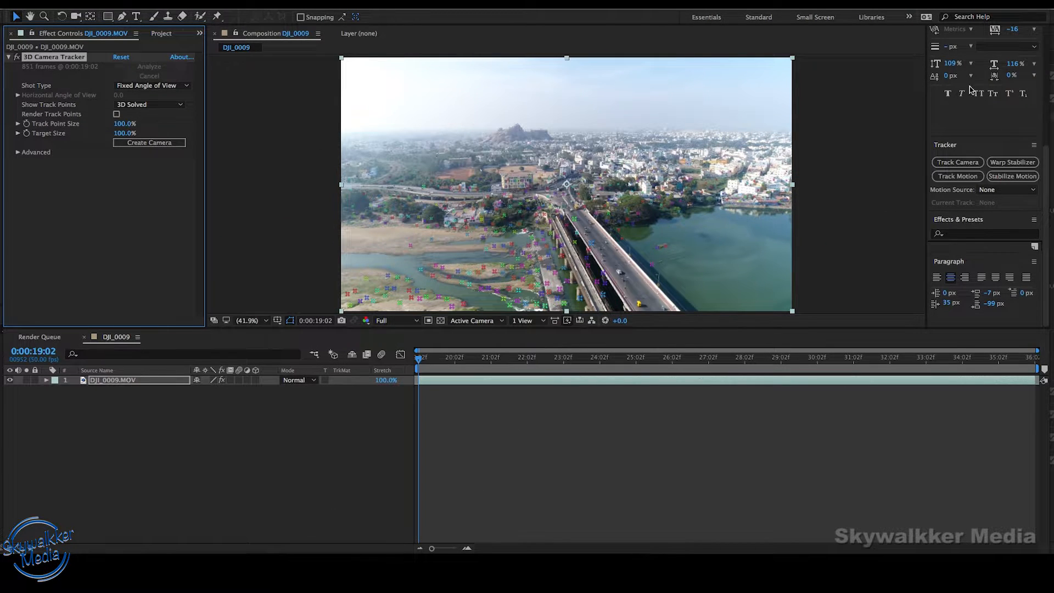
scroll(1005, 250, up, 5)
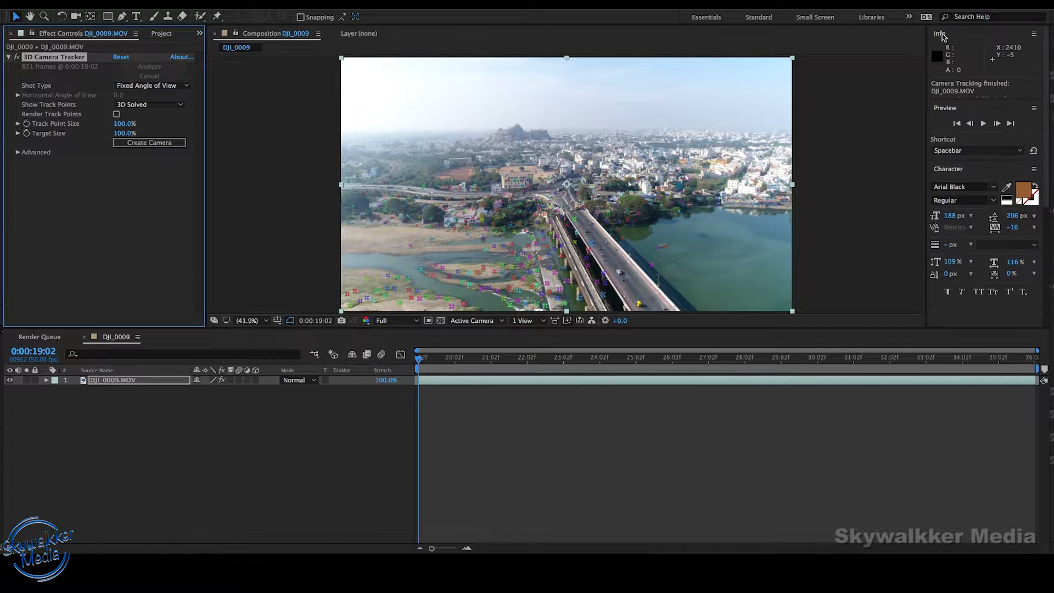
click(984, 126)
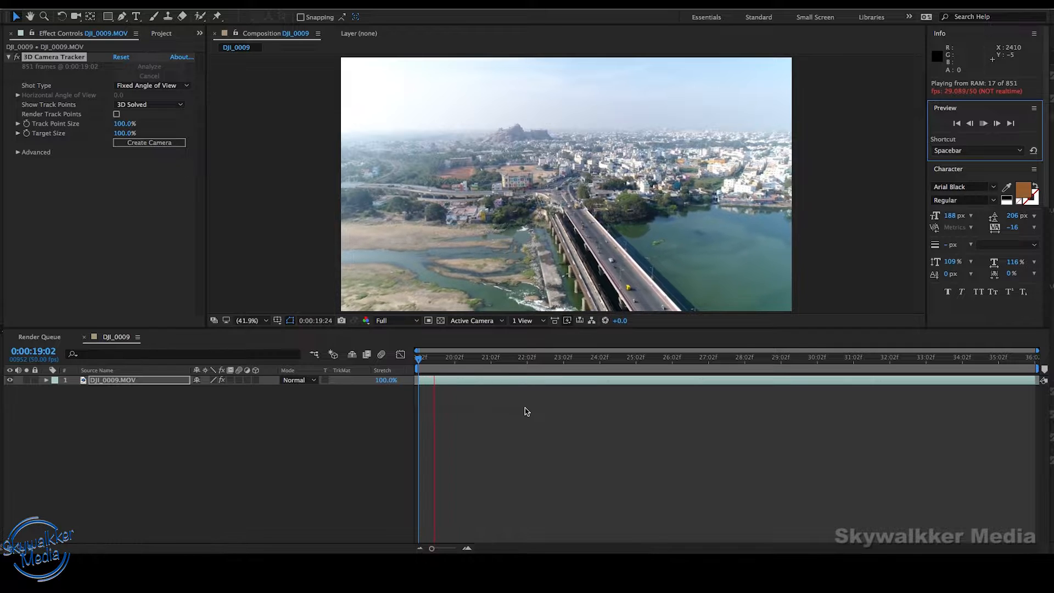
click(572, 364)
click(572, 364)
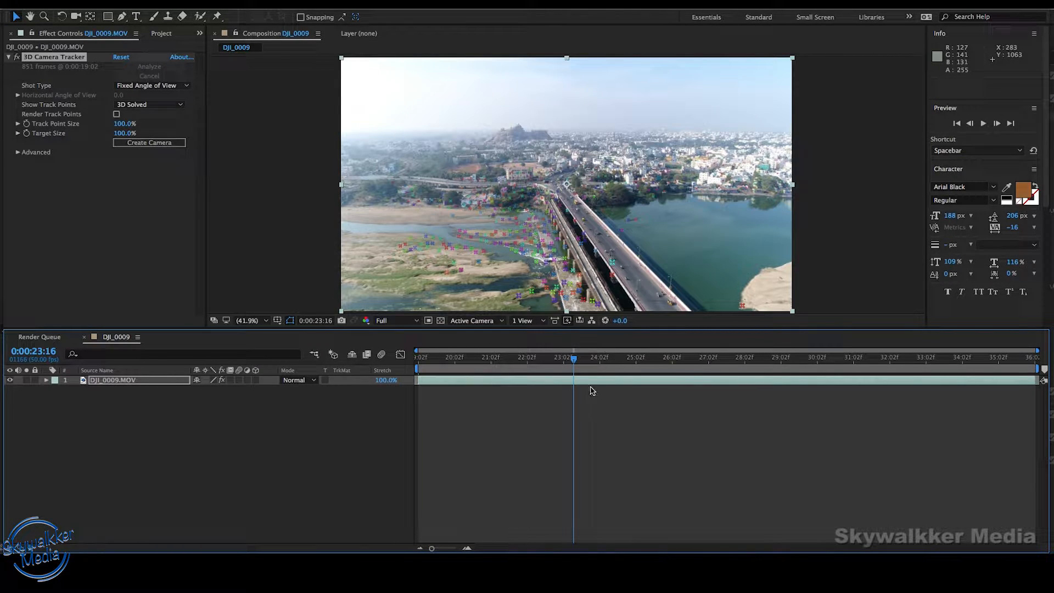
At about 0:00:27:24, select a group of track points on the riverbed beside the bridge and create a solid and camera from them.
click(655, 362)
click(707, 366)
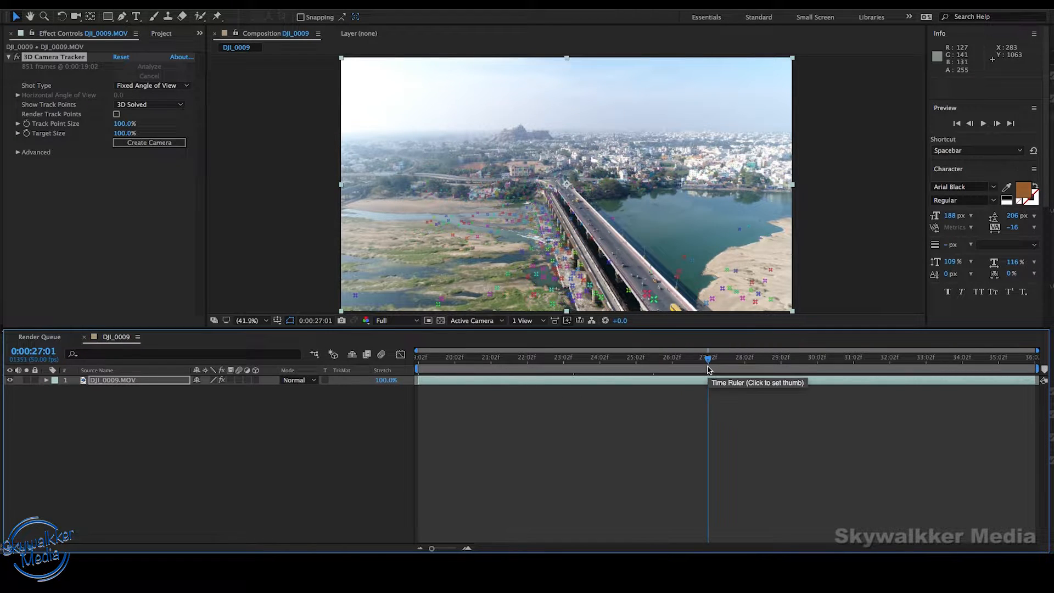
click(724, 364)
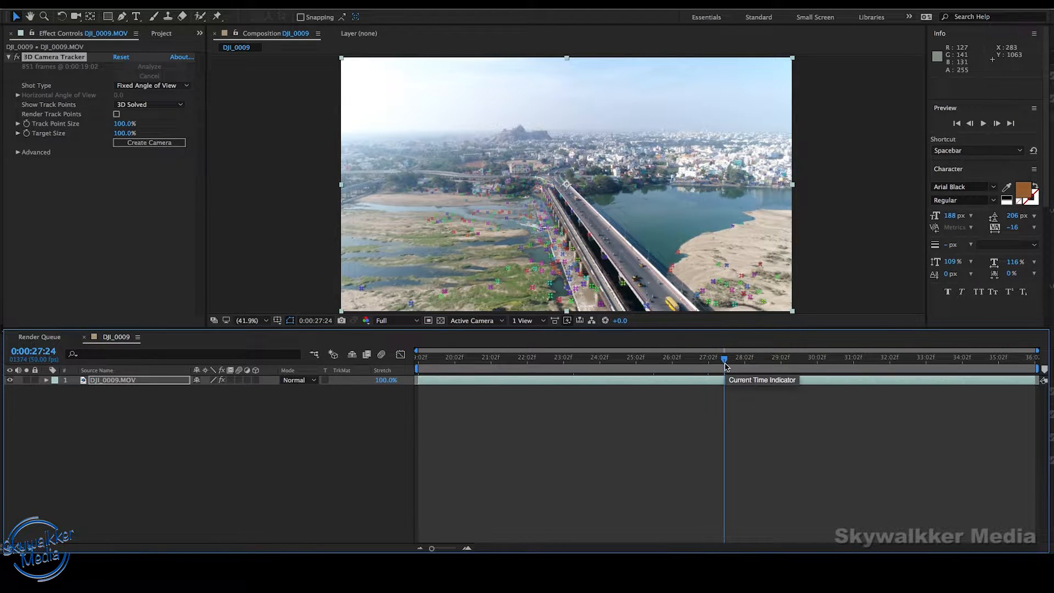
mouse_move(456, 250)
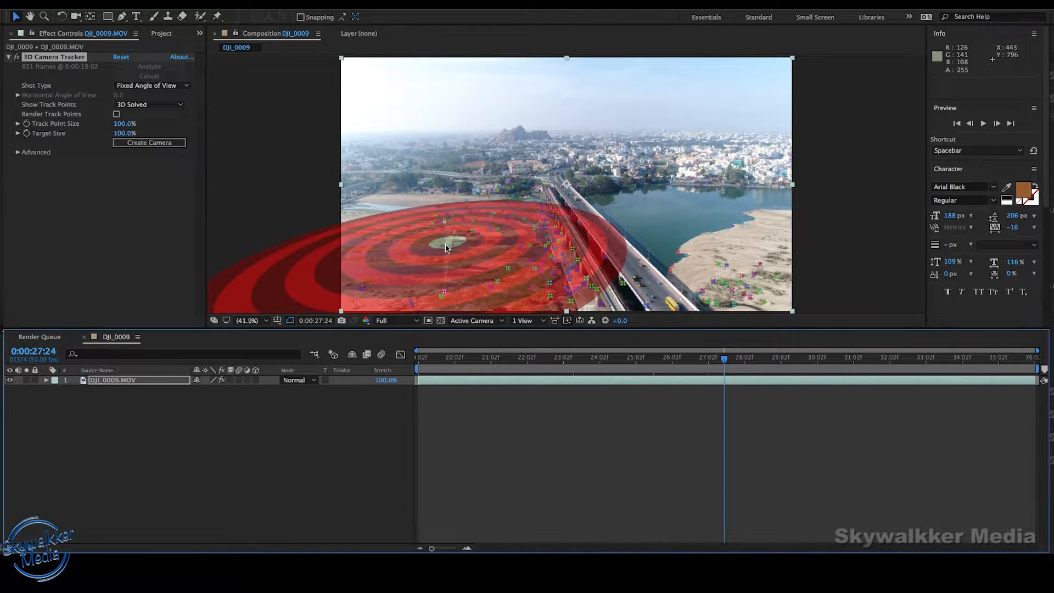
mouse_move(470, 285)
mouse_down()
mouse_move(514, 261)
mouse_move(461, 225)
mouse_move(436, 258)
mouse_move(462, 294)
mouse_up()
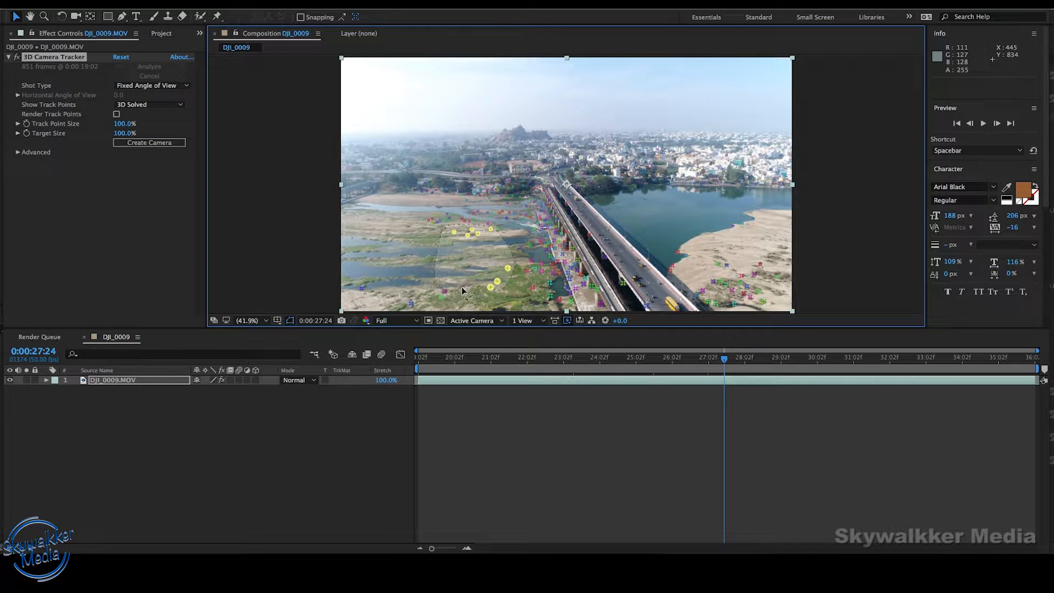
right_click(476, 240)
click(507, 257)
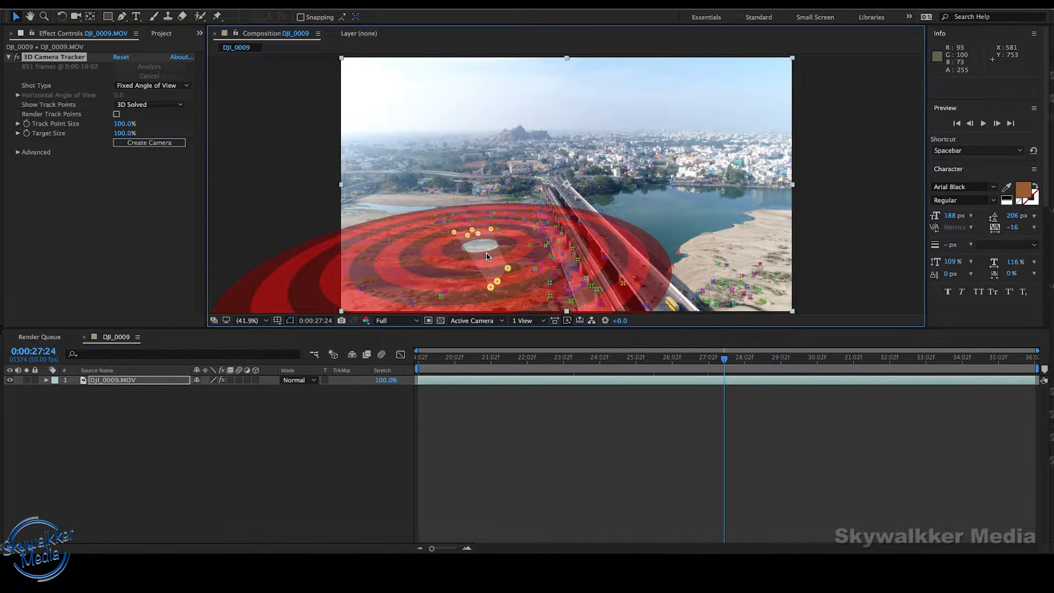
Play back the composition to check how the track solid follows the riverbed.
key(space)
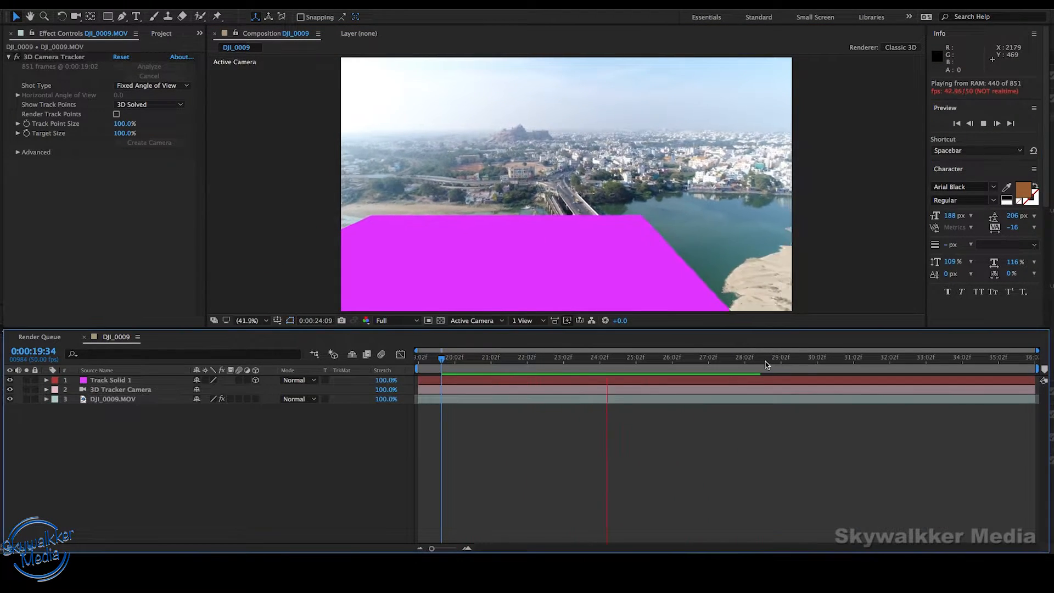
click(879, 510)
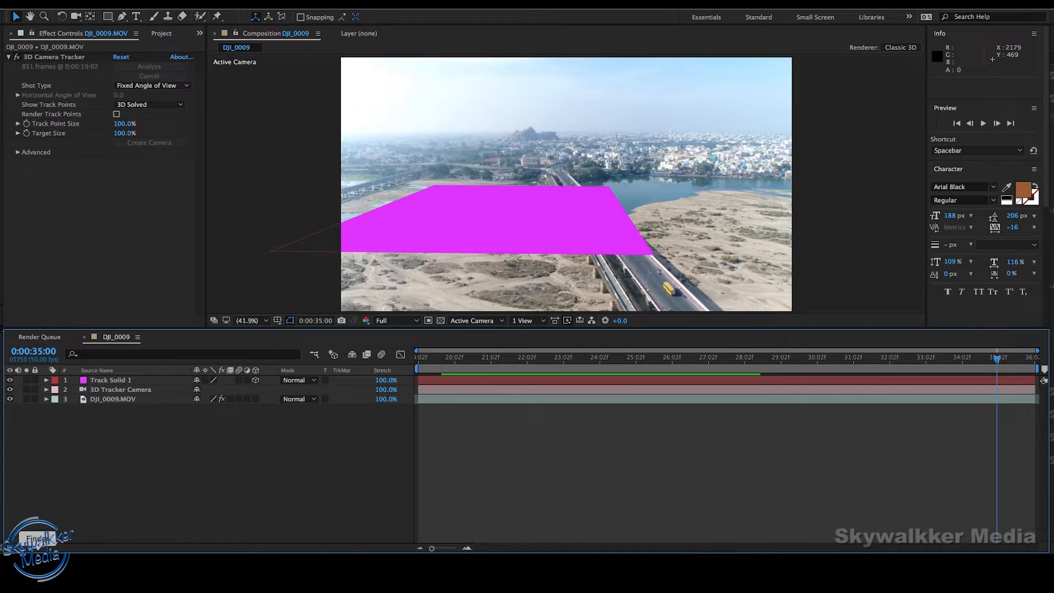
click(983, 124)
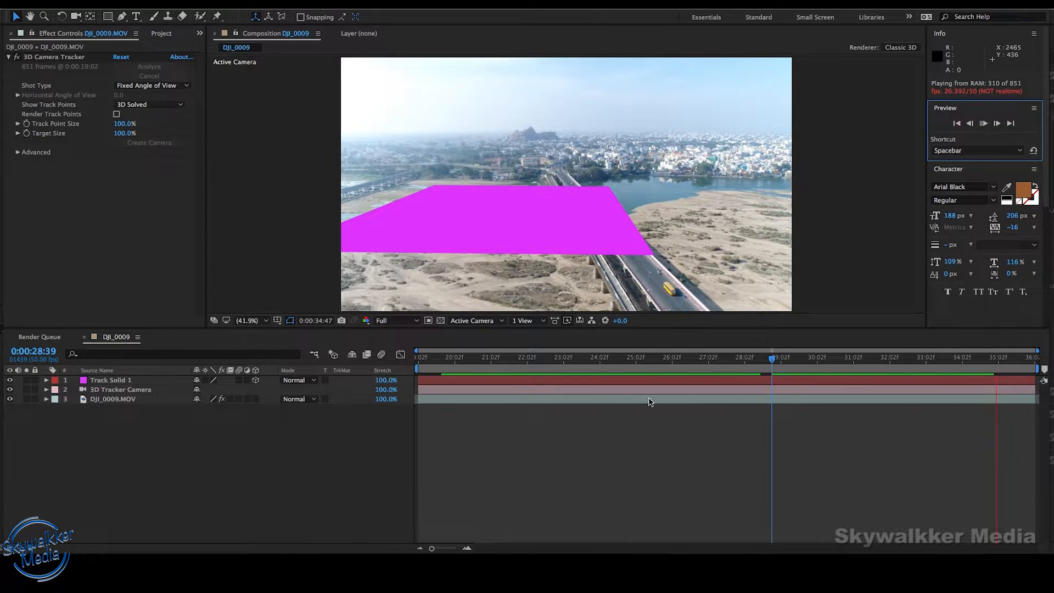
Add the green-screen clip videoplayback-326.mp4 from Downloads as the top layer and scale it to 66%.
click(430, 360)
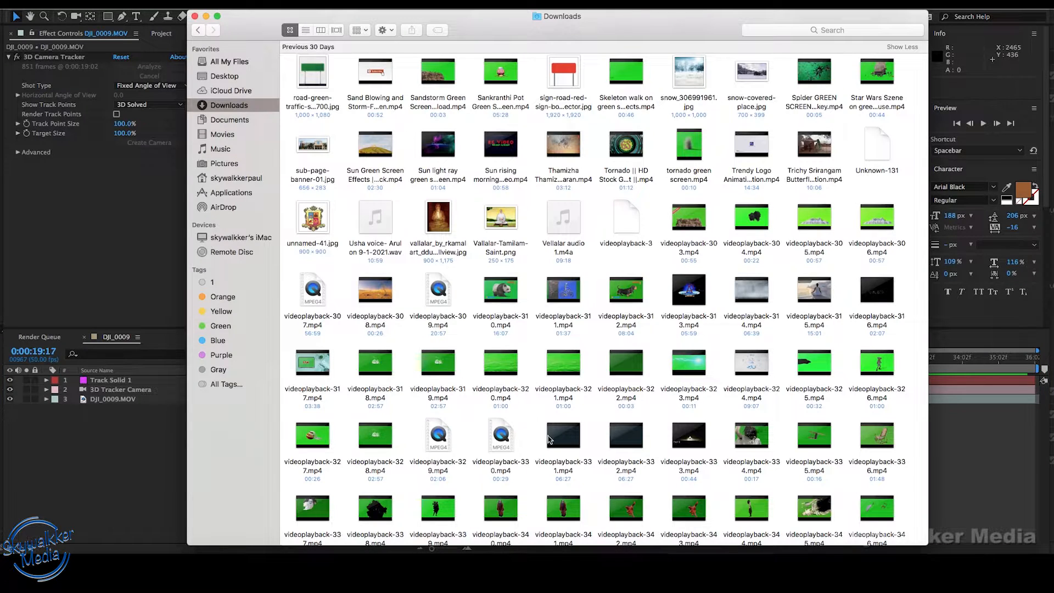
drag(862, 371, 144, 461)
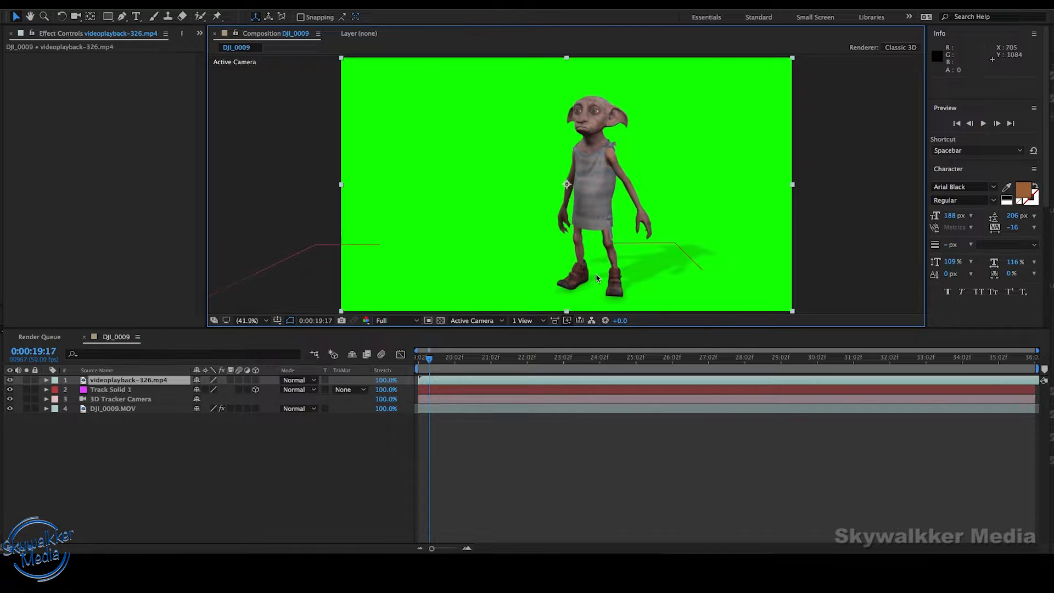
key(s)
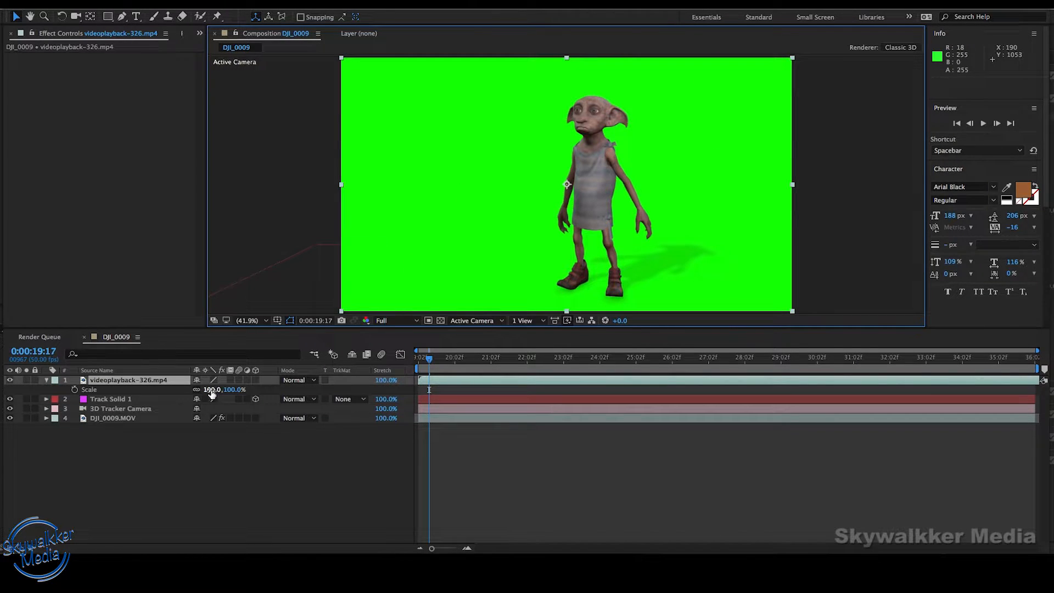
text(66)
key(Return)
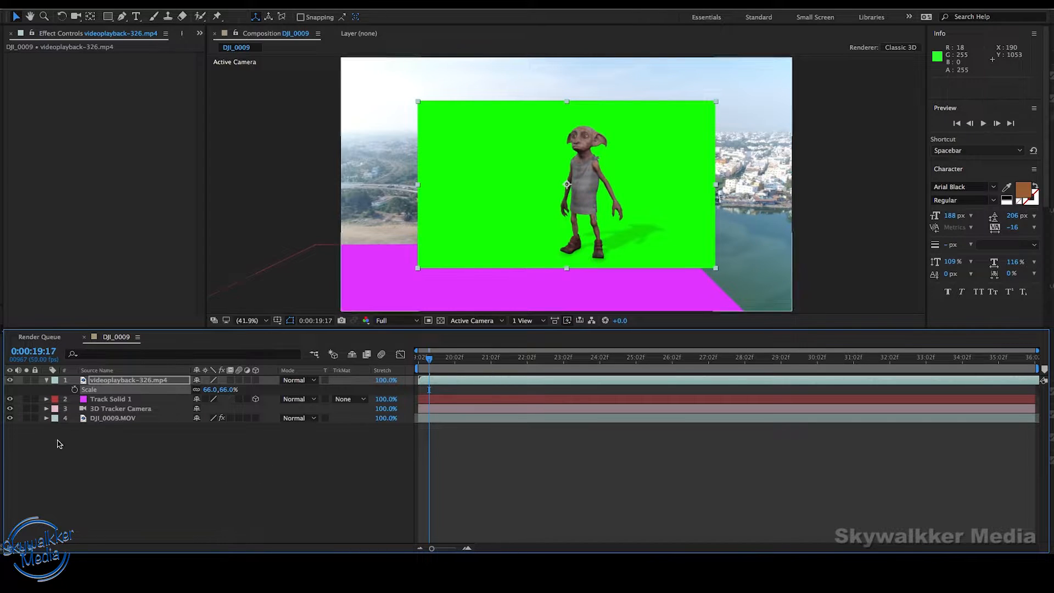
Hide Track Solid 1 and key out the character clip's green background with Keylight (1.2), sampling the green as Screen Colour.
click(9, 400)
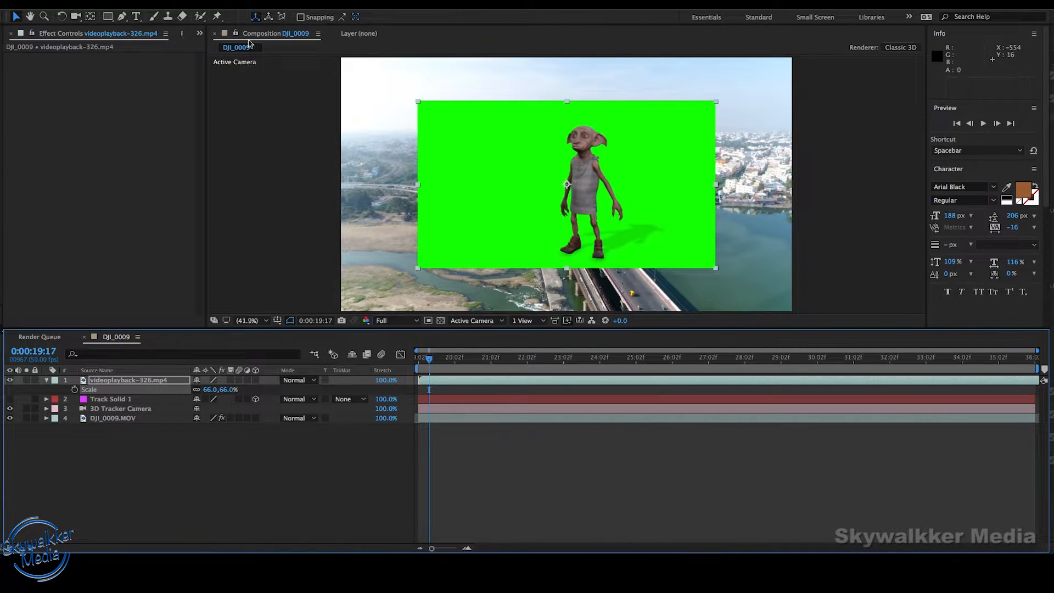
click(241, 2)
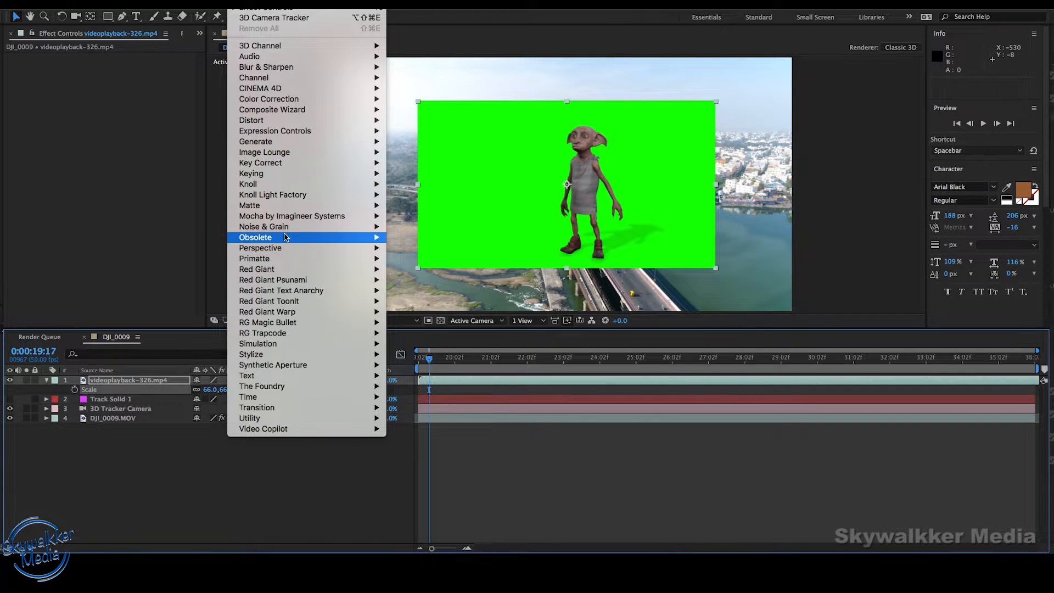
mouse_move(286, 176)
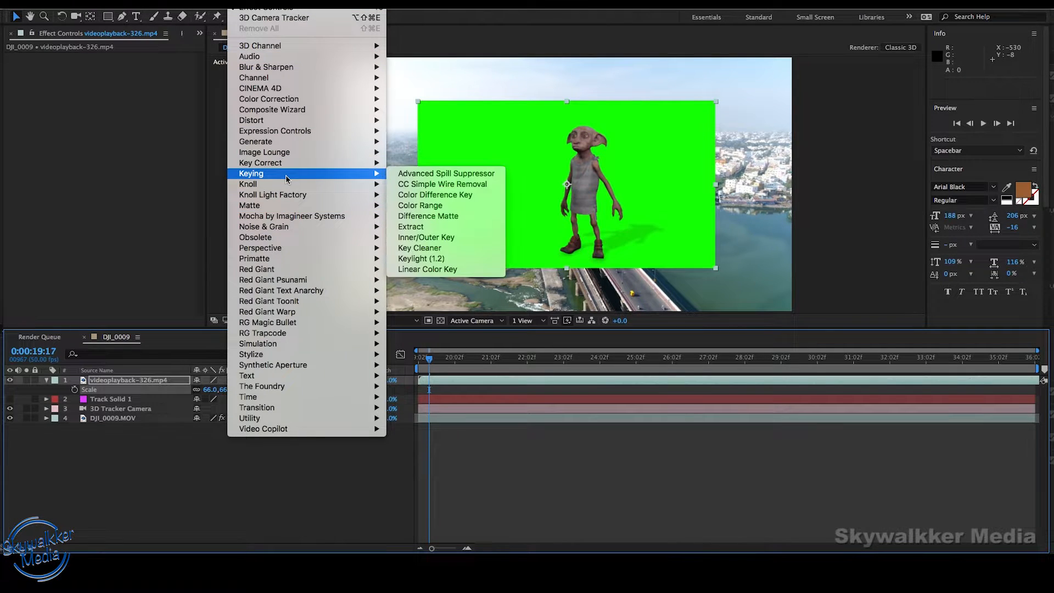
click(431, 258)
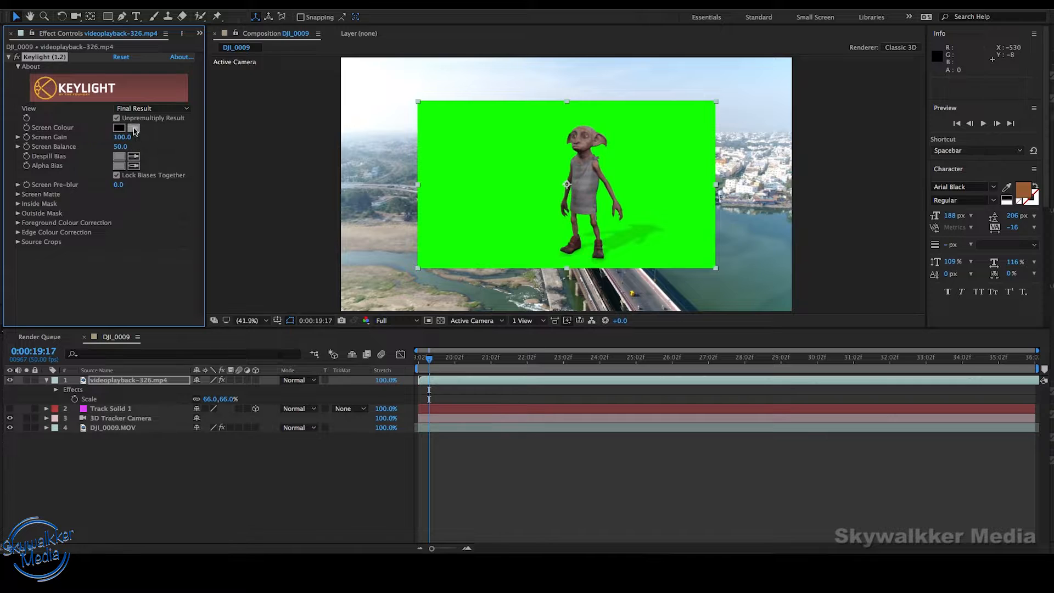
click(133, 131)
click(481, 150)
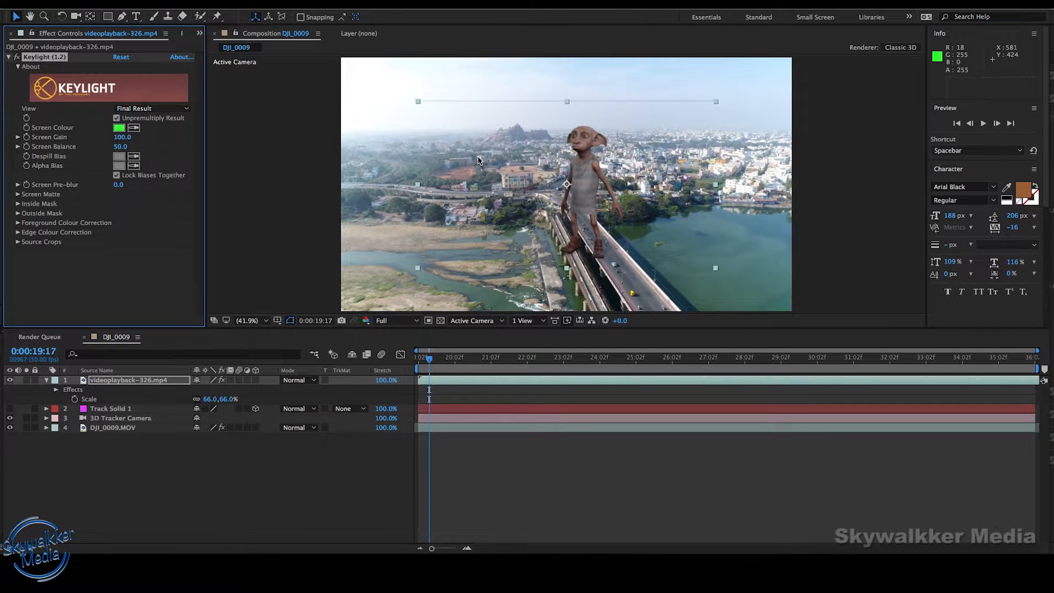
Draw a closed five-point mask loosely around the character on the videoplayback-326.mp4 layer with the Pen tool, excluding the leftover edge line.
click(569, 535)
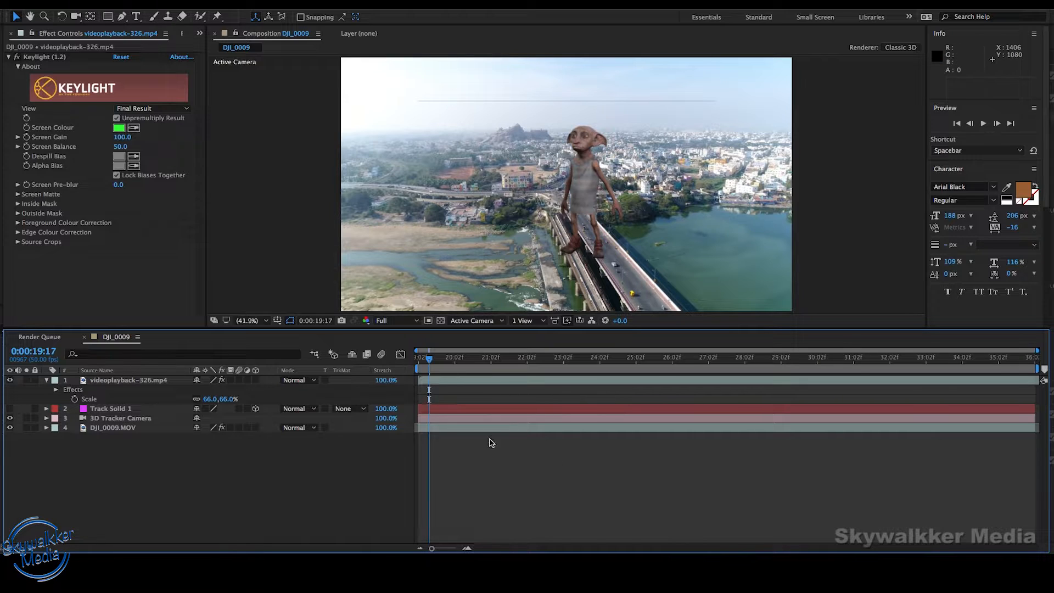
click(122, 17)
click(486, 115)
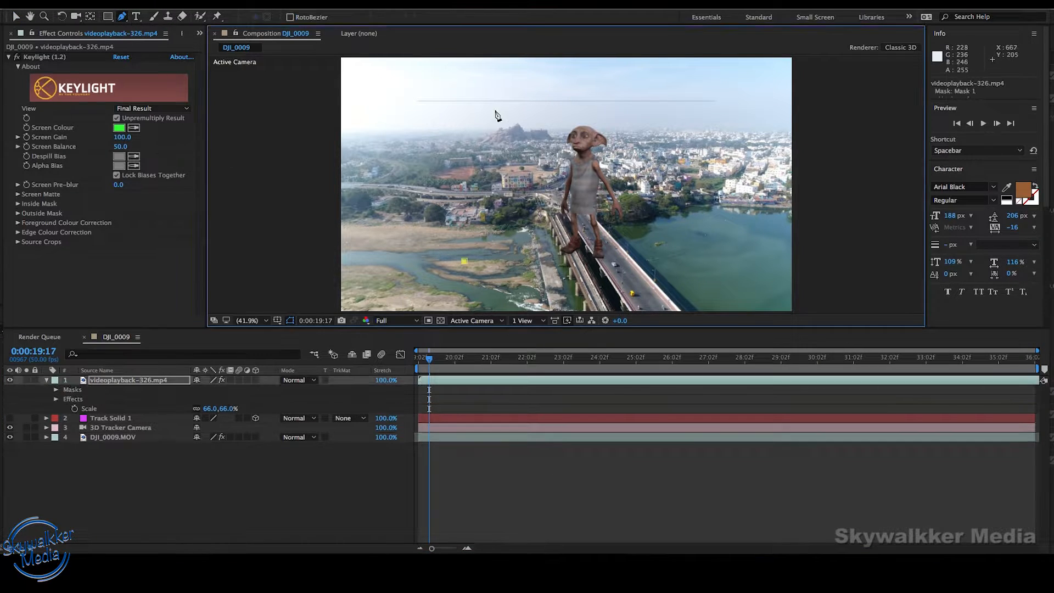
click(464, 261)
click(681, 113)
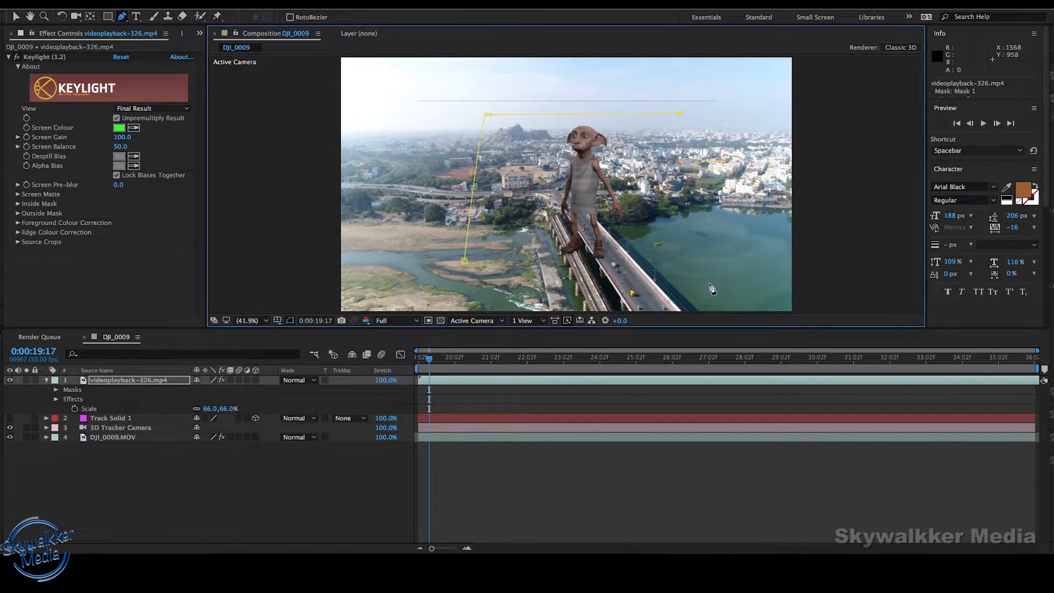
click(709, 283)
click(491, 292)
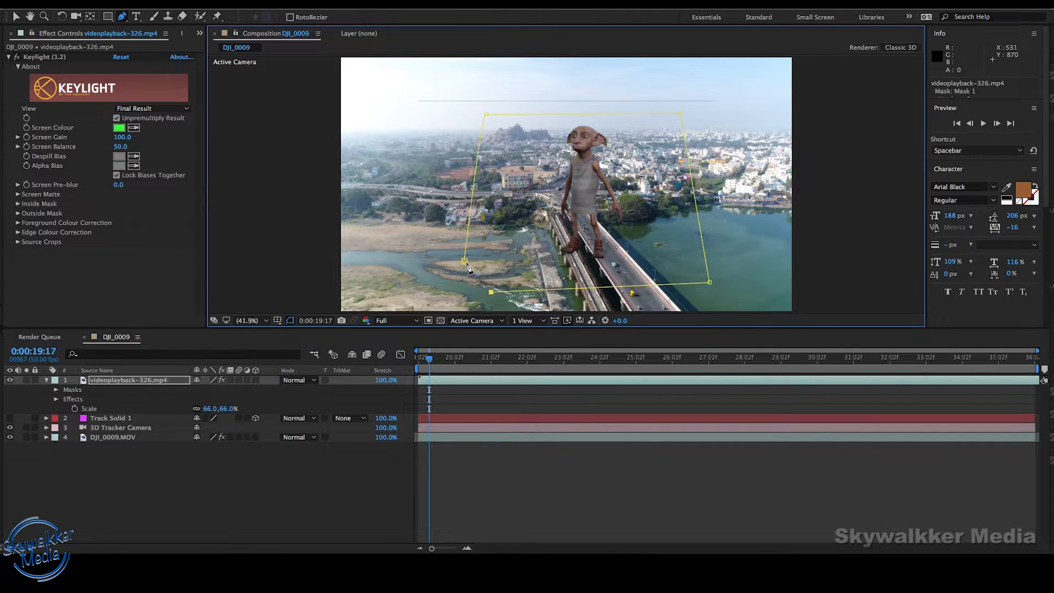
click(466, 263)
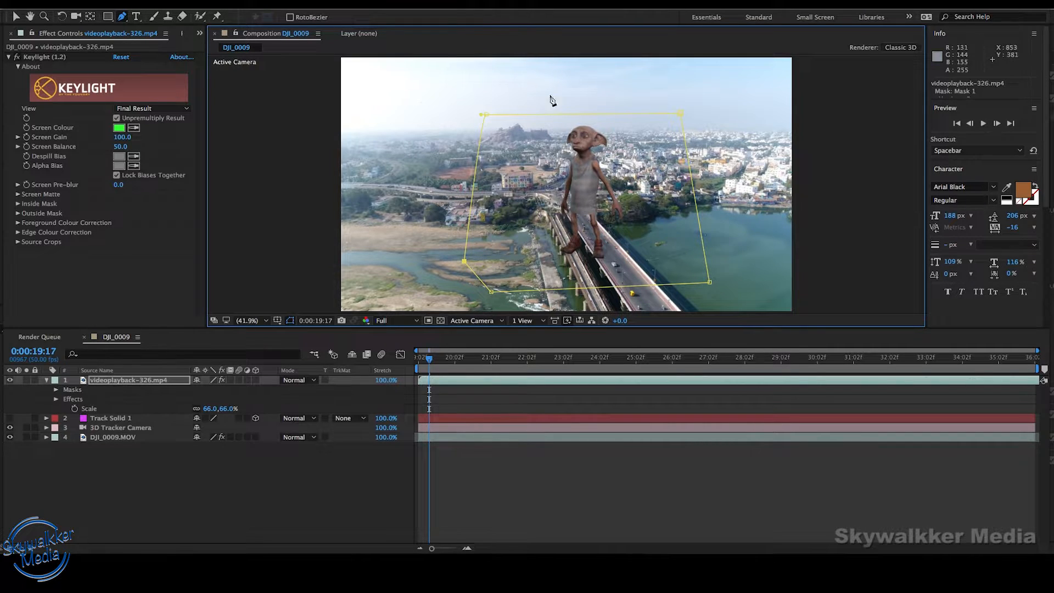
click(611, 461)
At about 0:00:27:15, move the character layer onto the riverbed beside the bridge, at a position of about 545, 869.
click(120, 380)
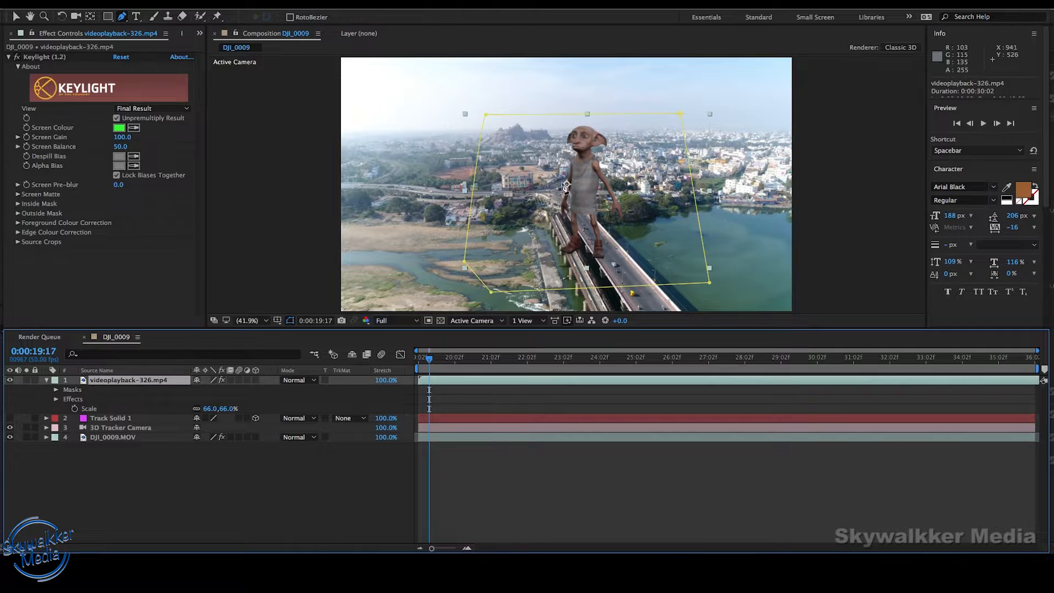
click(12, 17)
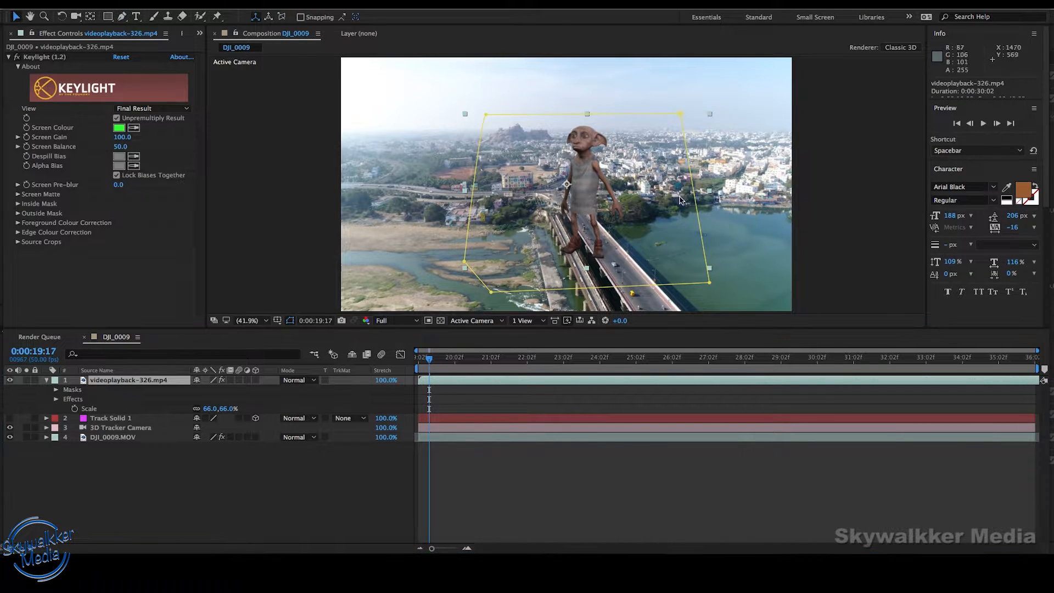
click(638, 363)
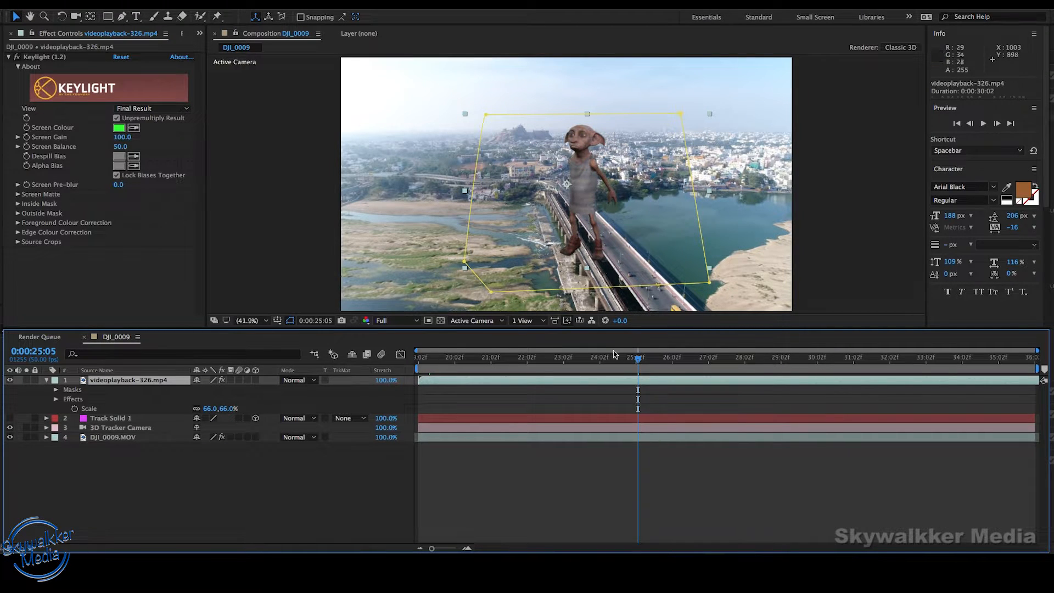
click(718, 360)
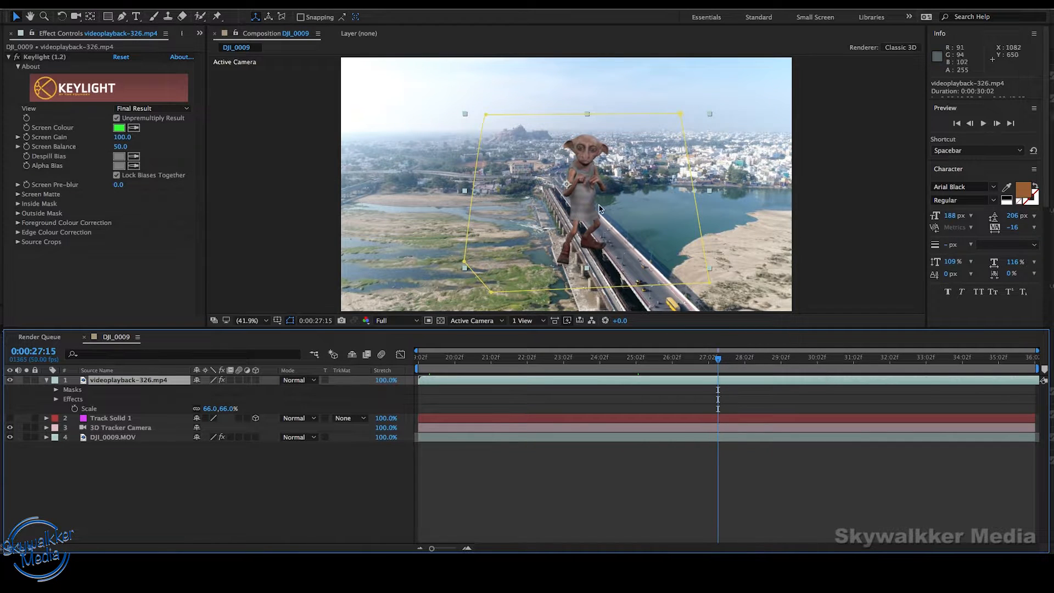
drag(591, 196, 494, 272)
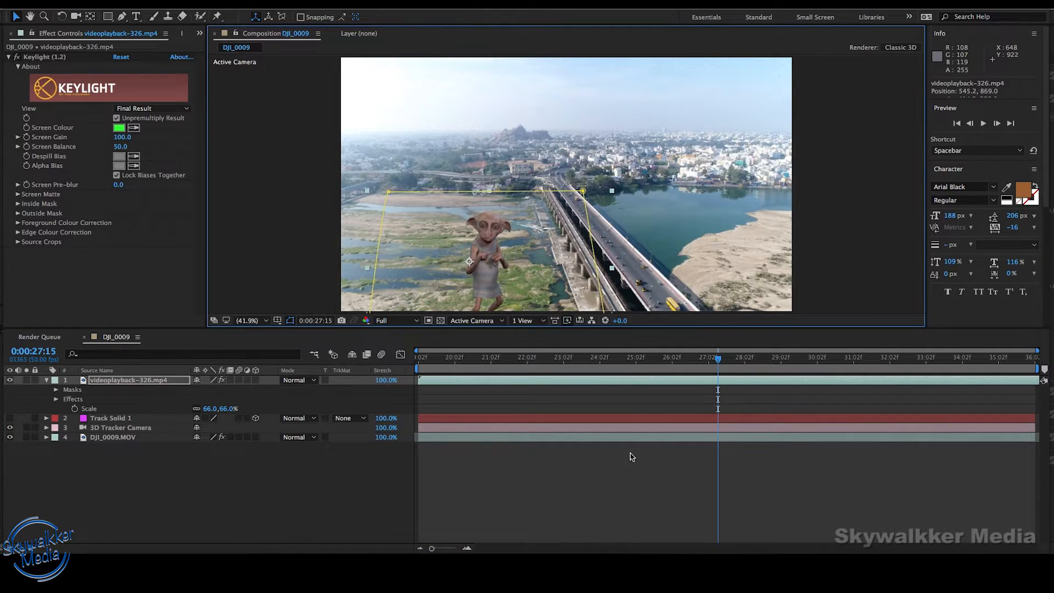
Slide the character clip about 0:00:07:14 earlier in the timeline, plus another 17 frames.
click(635, 388)
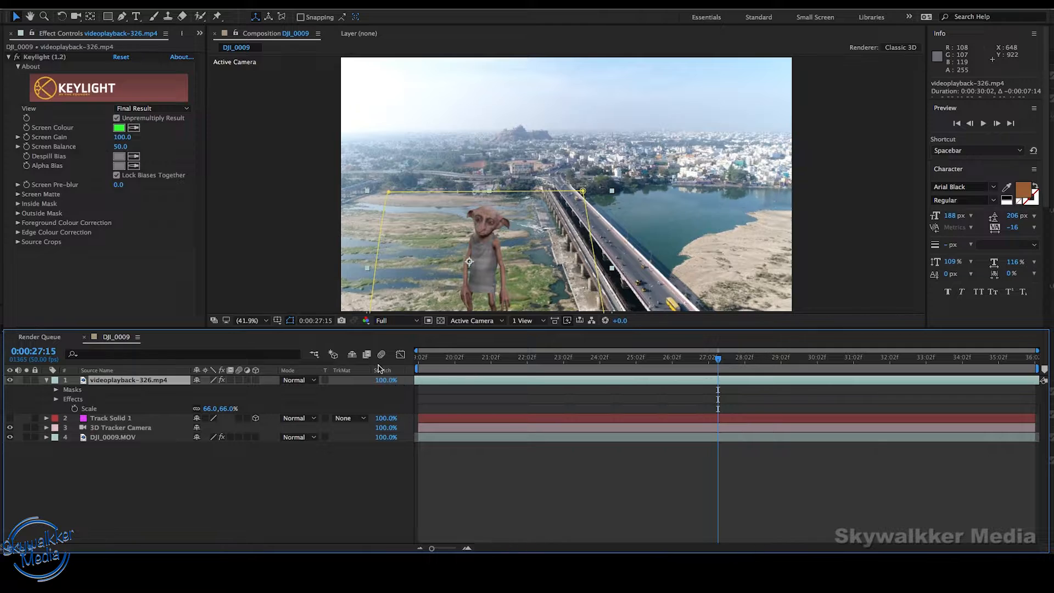
key(Home)
drag(484, 383, 548, 391)
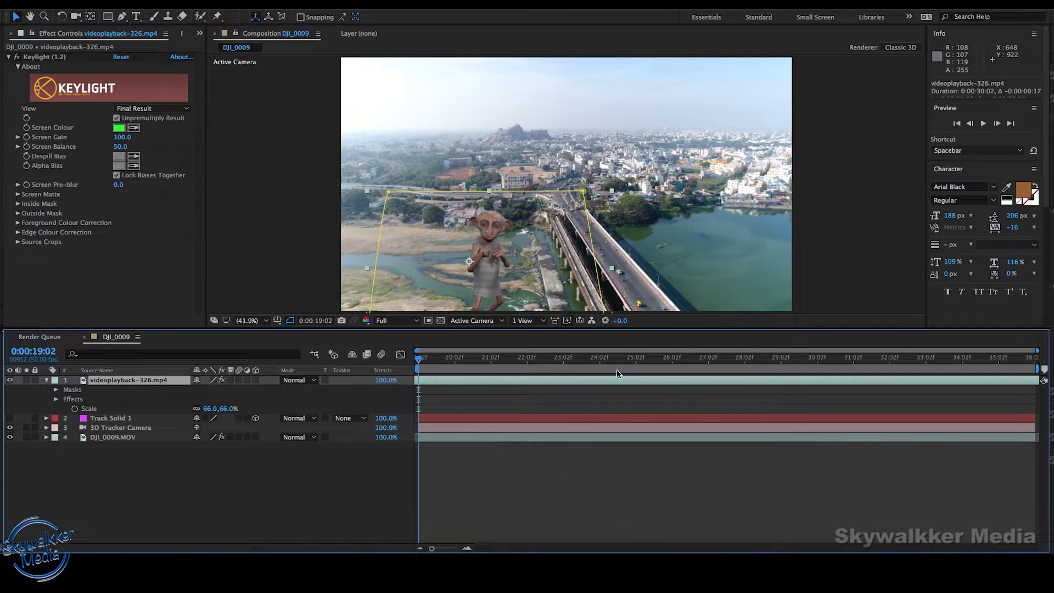
Scrub from about 0:00:23:27 to 0:00:30:03 to review the character's motion against the drone footage.
click(581, 358)
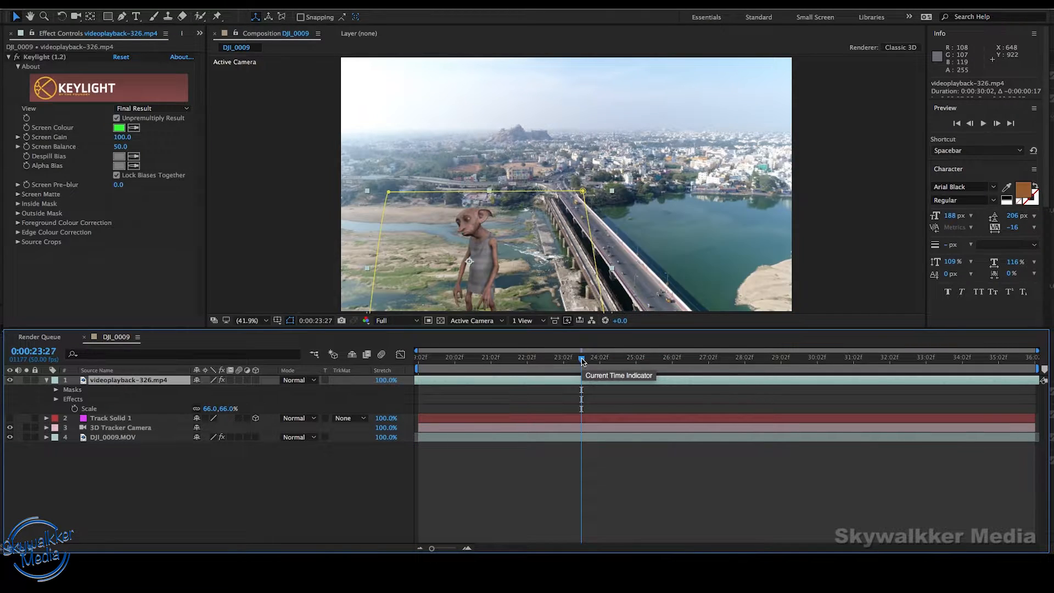
drag(581, 359, 642, 360)
click(751, 365)
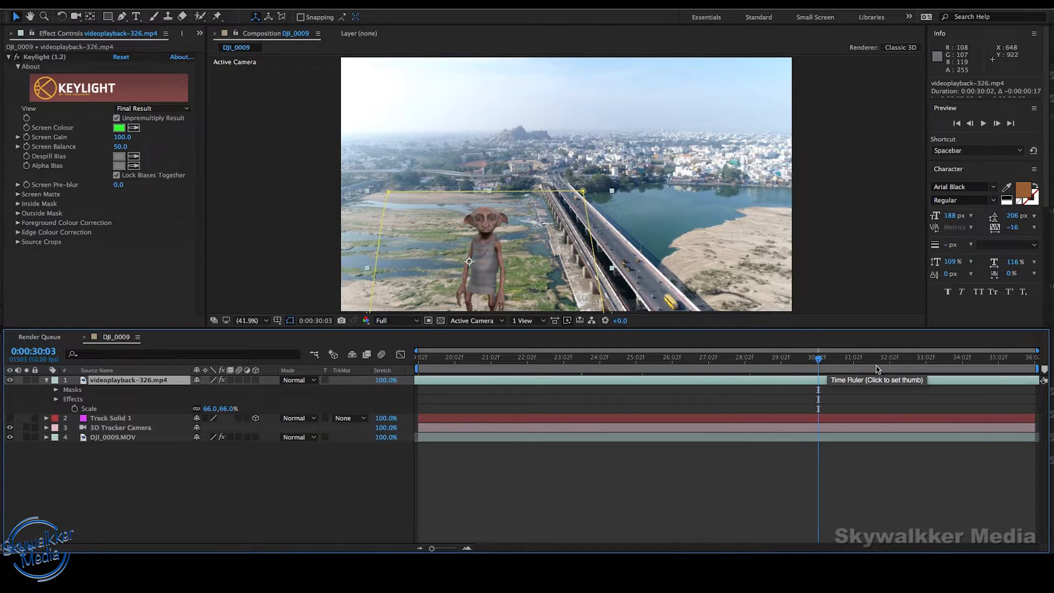
Scrub between about 0:00:22:16 and 0:00:34:17 to check how the character sits against the moving drone footage.
click(887, 366)
click(986, 365)
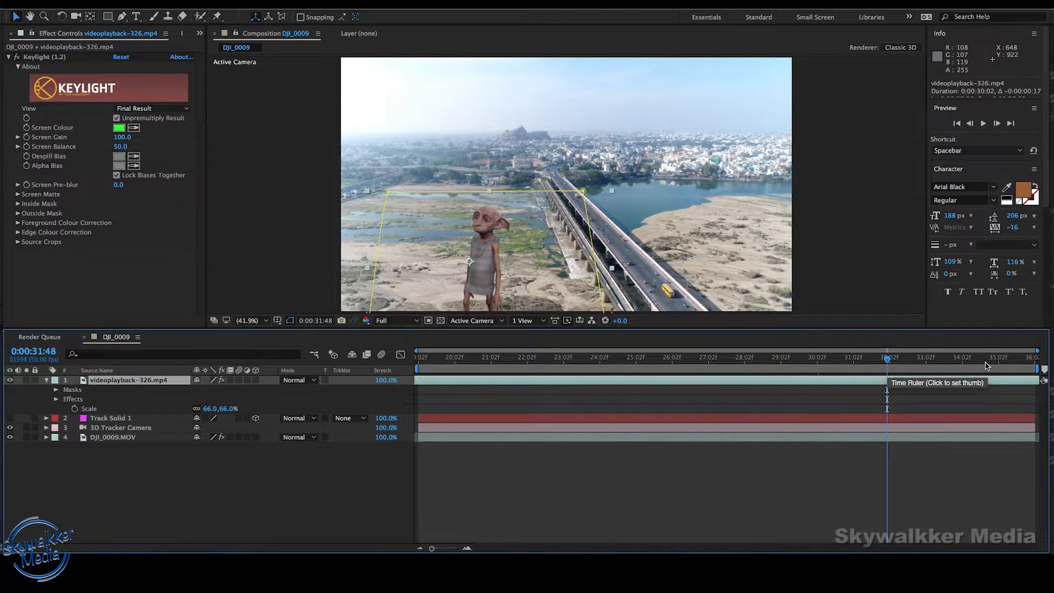
click(537, 365)
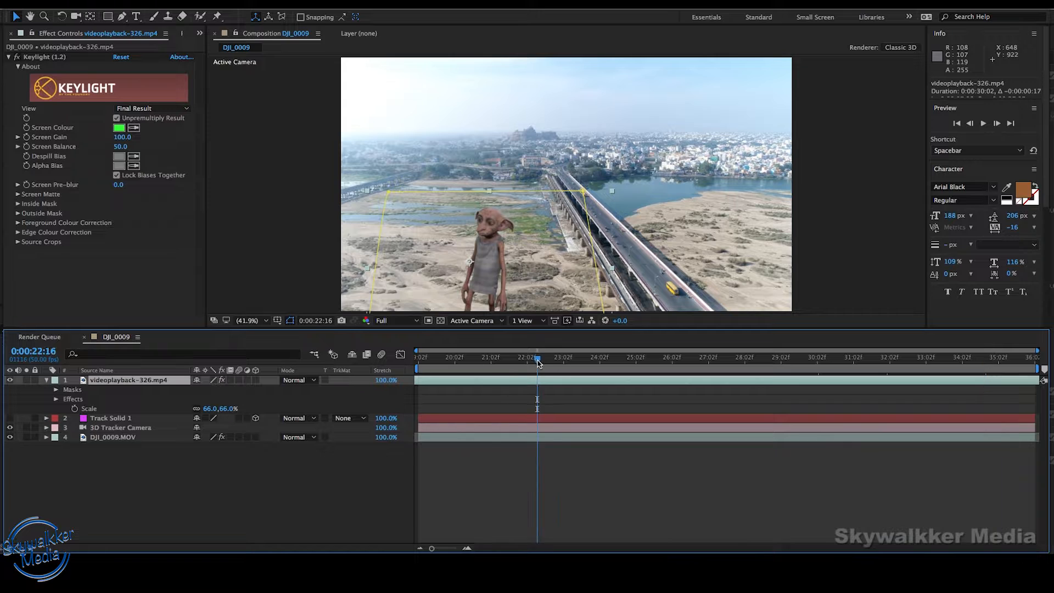
click(649, 365)
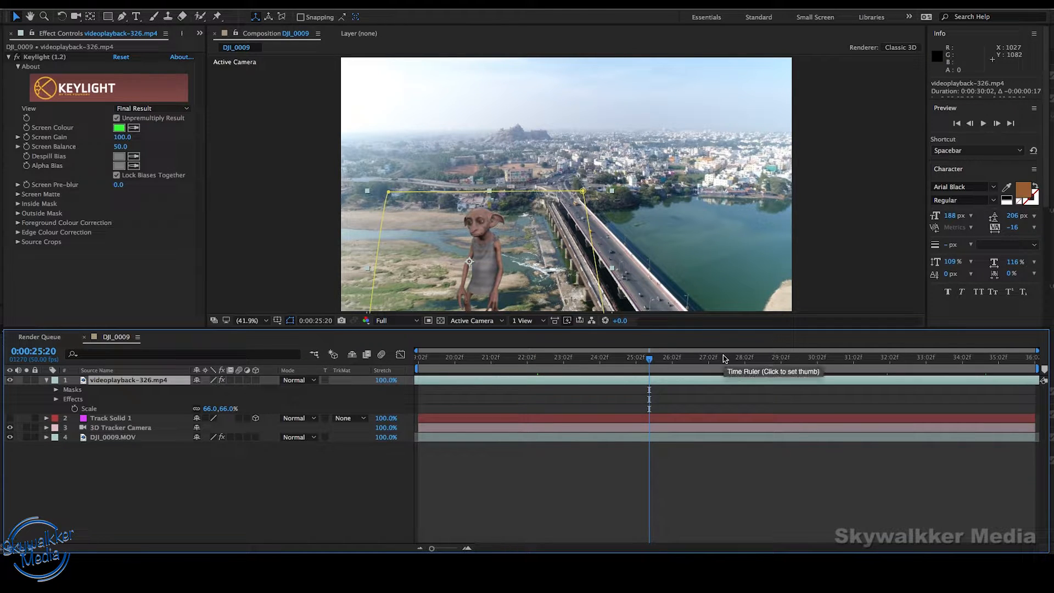
click(735, 359)
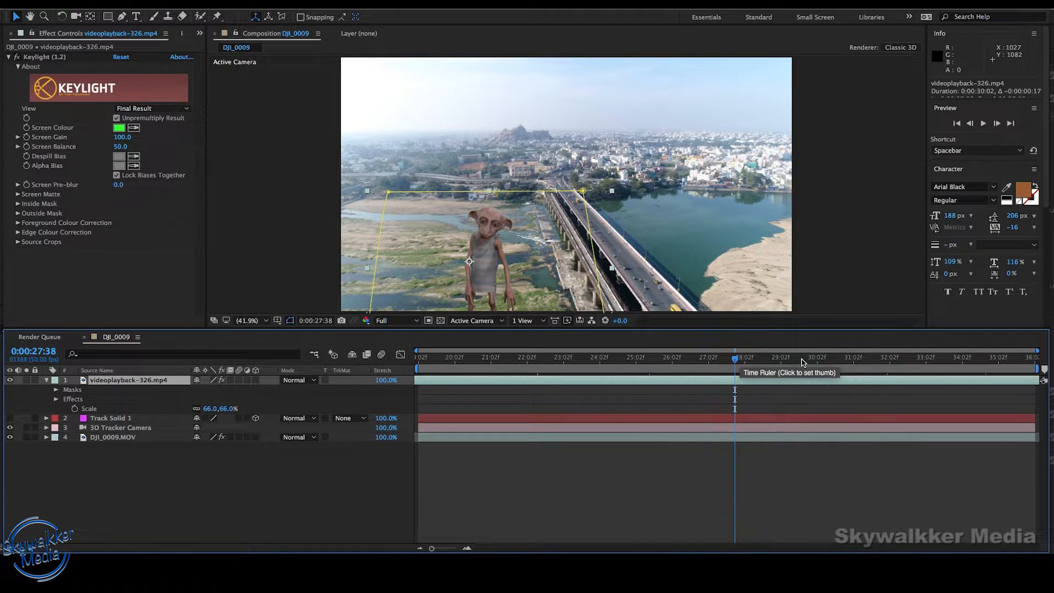
click(818, 360)
click(902, 359)
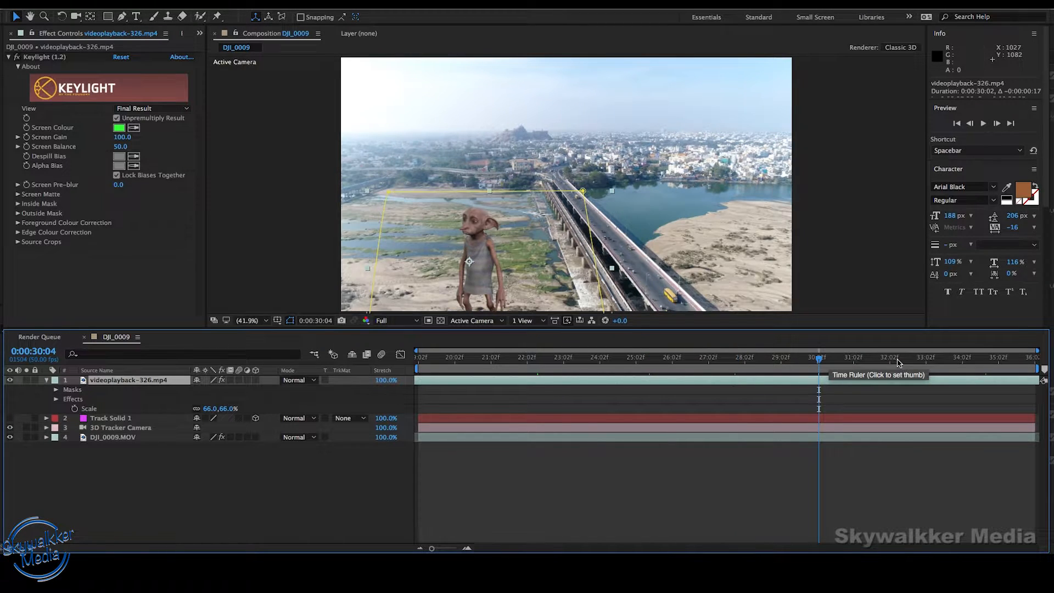
click(972, 359)
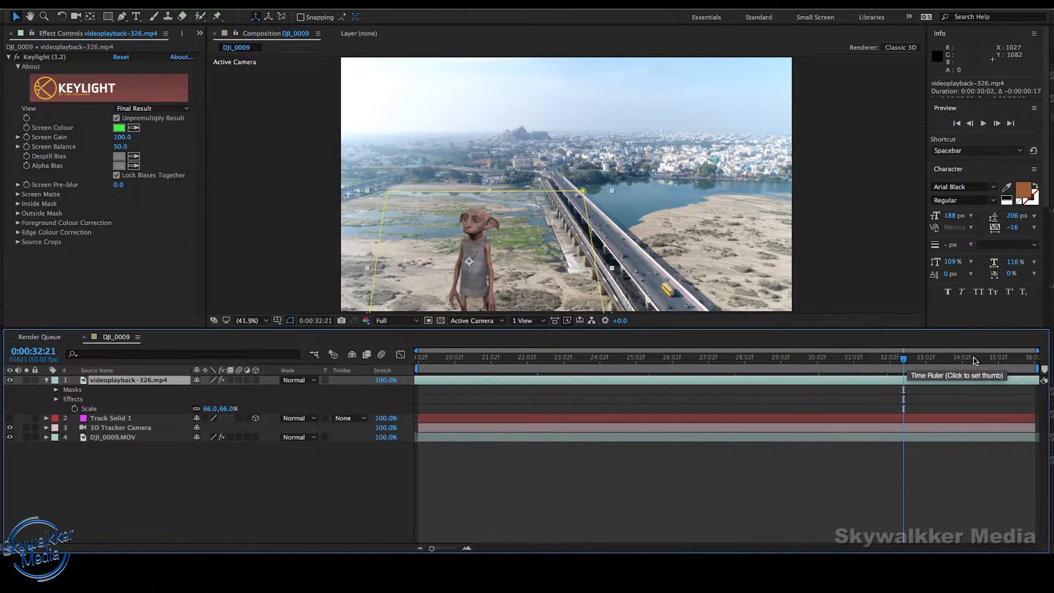
At 0:00:34:17, scale the character layer to 42% and move it up the riverbed to about 550, 712.
drag(488, 273, 489, 232)
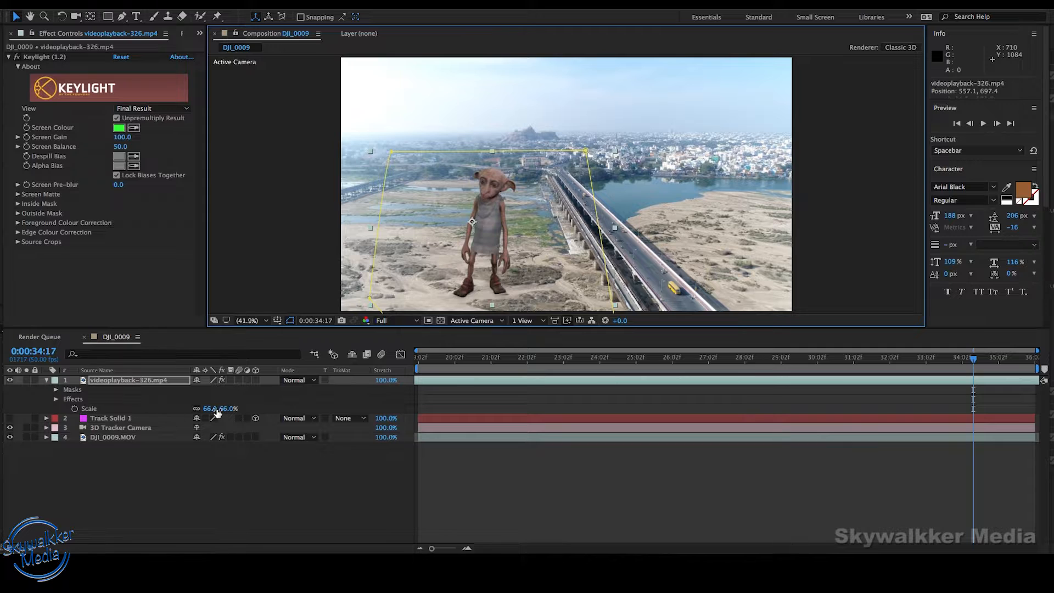
drag(217, 413, 203, 413)
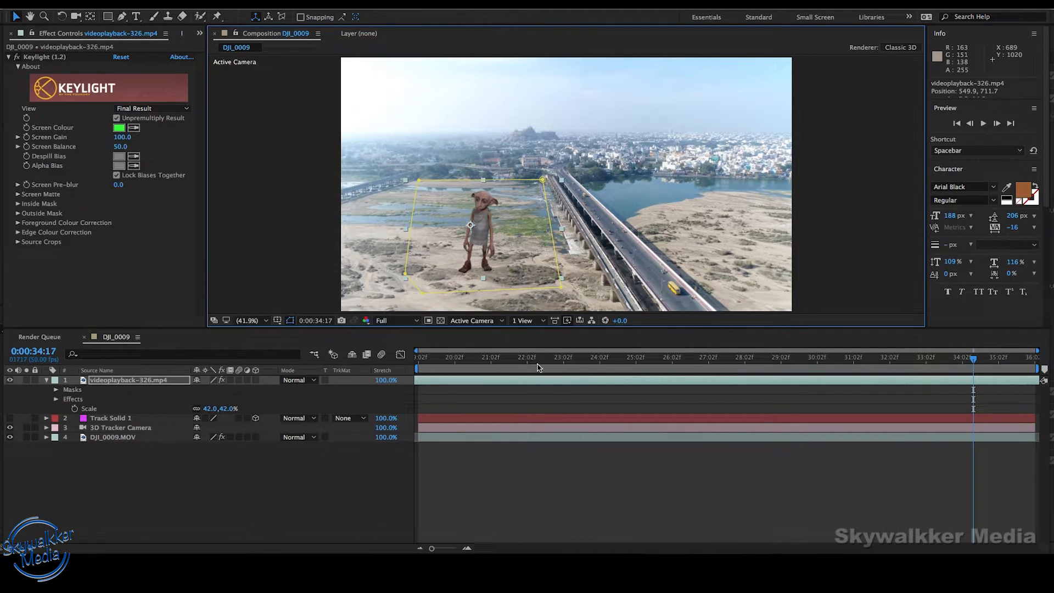
At 0:00:19:02, make the character layer 3D and copy Track Solid 1's Transform values onto it.
key(Home)
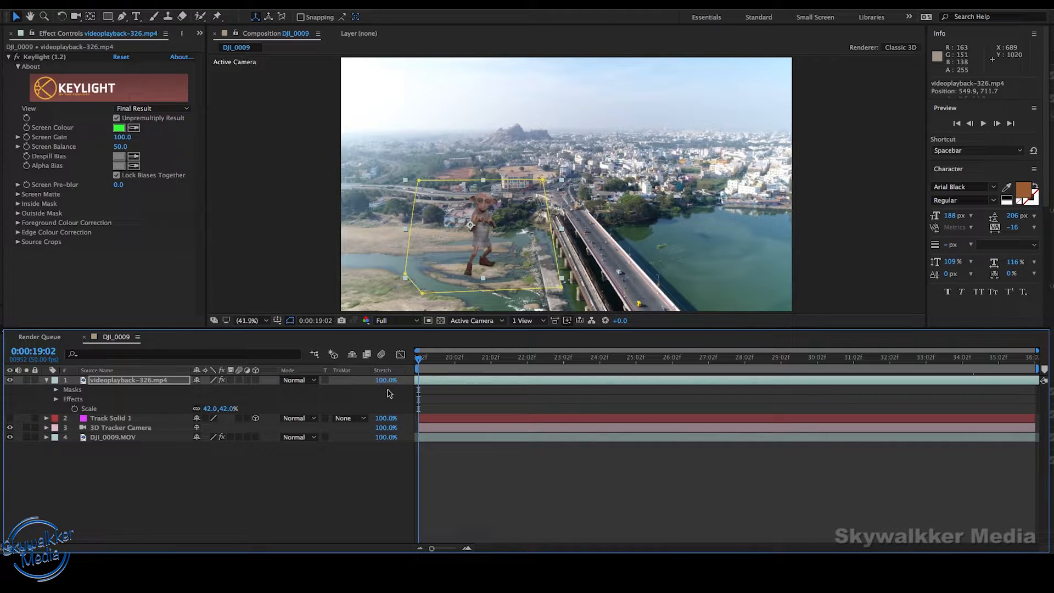
click(255, 380)
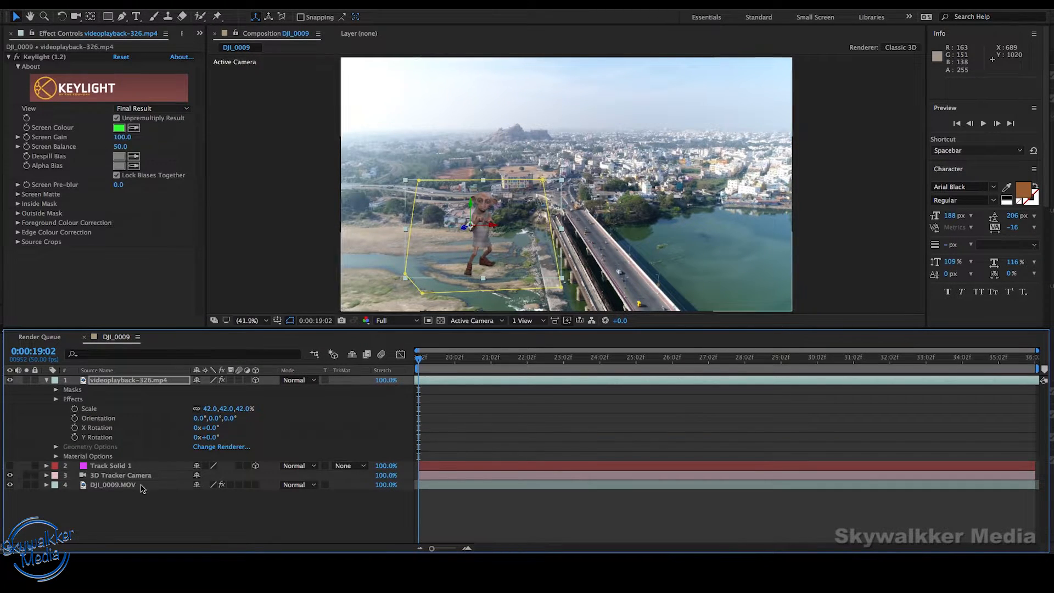
click(47, 466)
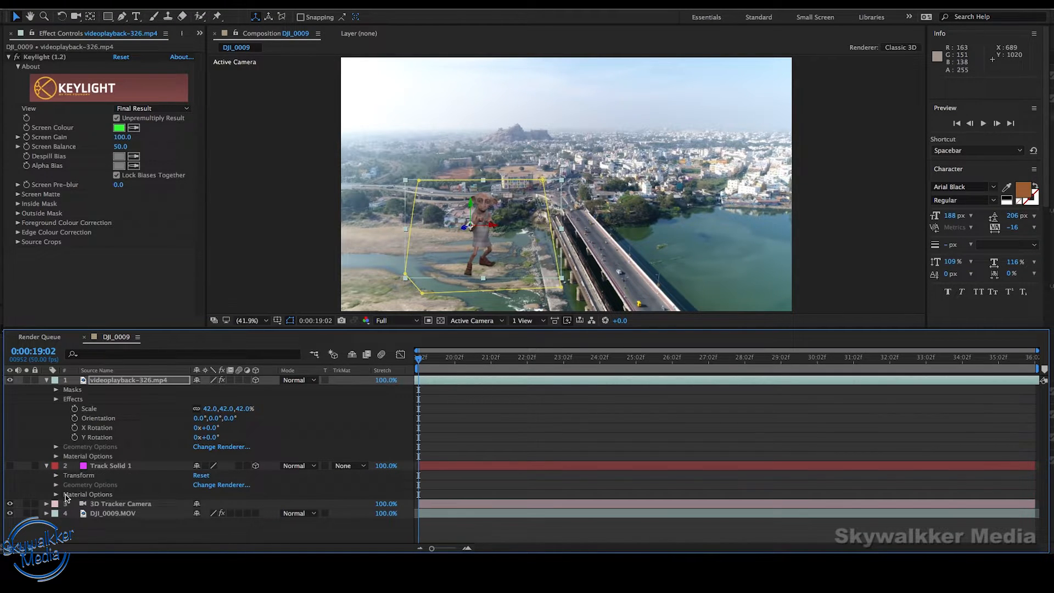
click(9, 465)
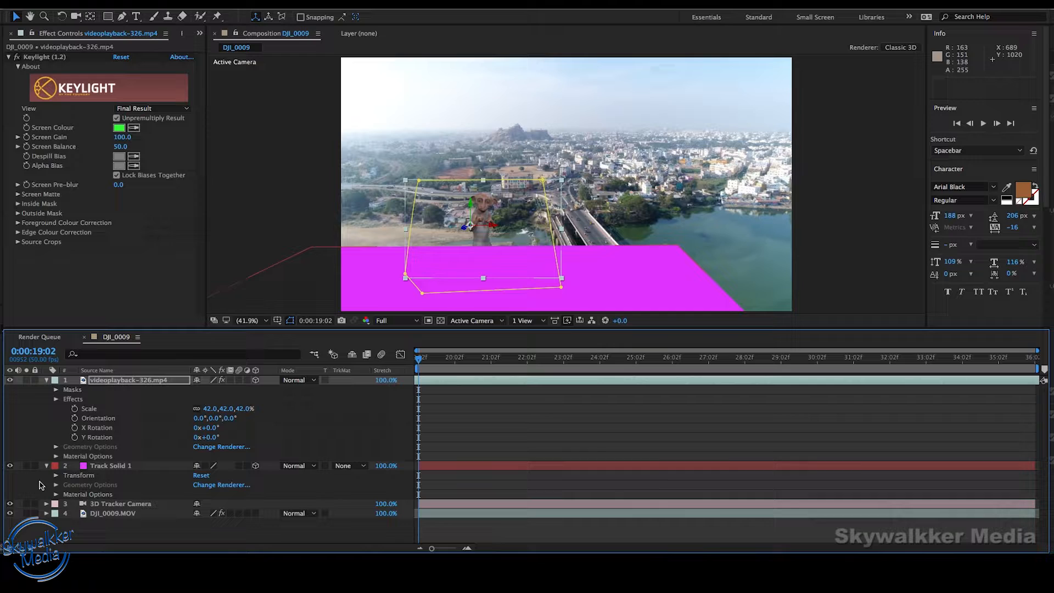
click(9, 465)
click(83, 476)
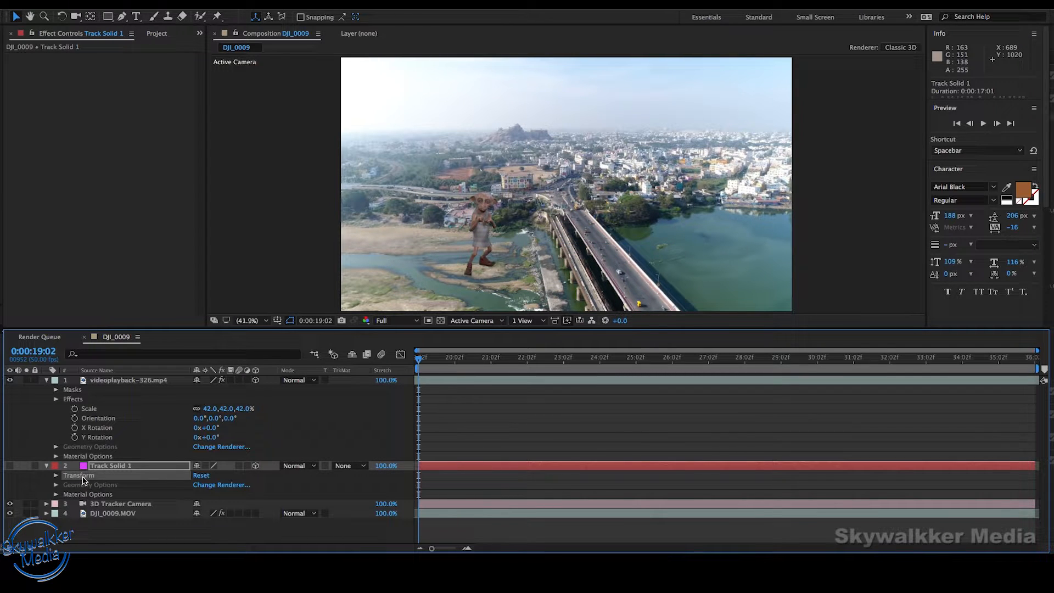
click(126, 381)
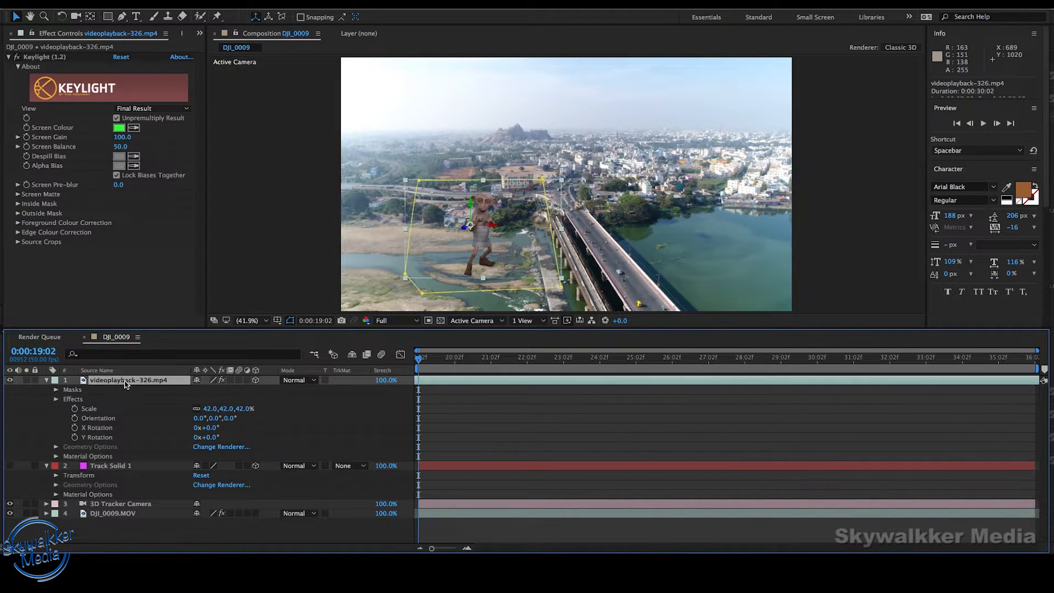
key(ctrl+v)
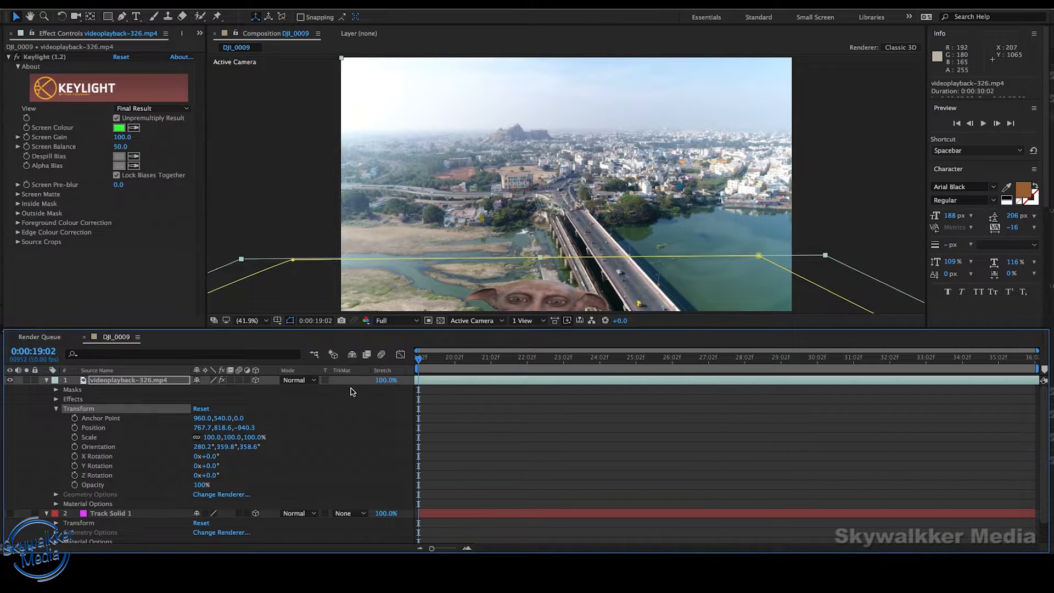
Stand the character upright with X orientation 347.2° and 40% scale, and move it to about 785, 622, -940.
click(249, 321)
click(248, 331)
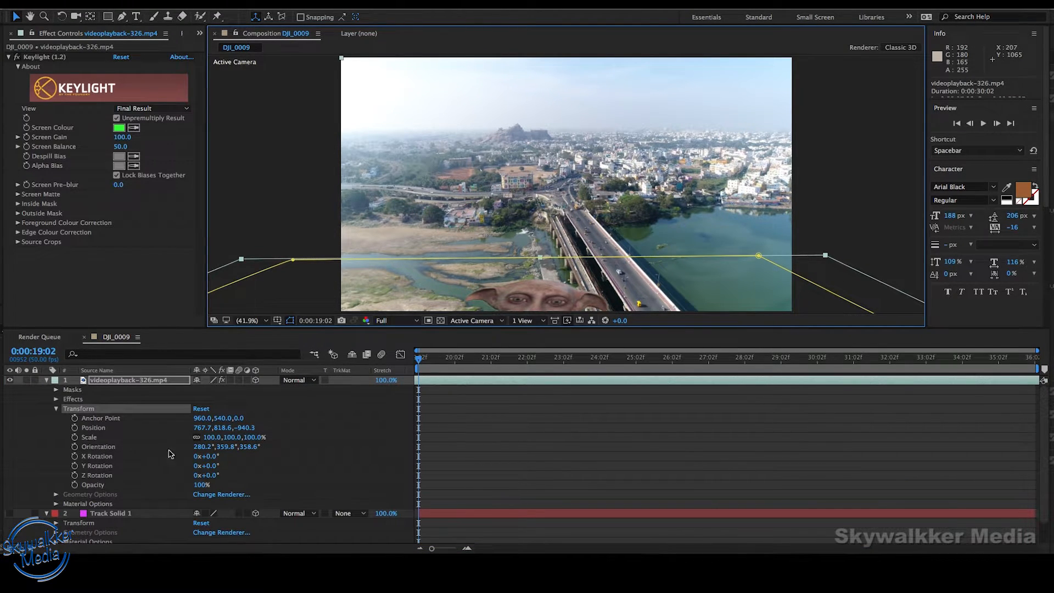
mouse_move(198, 446)
mouse_down()
mouse_move(190, 447)
mouse_move(242, 449)
mouse_move(184, 437)
mouse_up()
drag(477, 299, 491, 160)
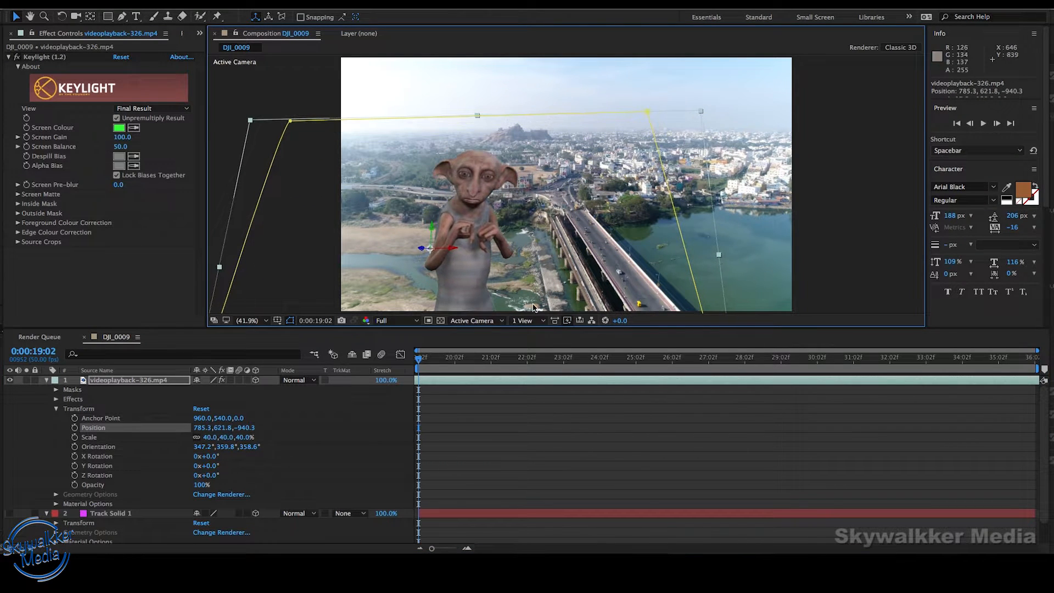
After checking the tracked motion, slide the character clip about 0:00:04:28 later in the timeline and back 12 frames earlier.
click(661, 357)
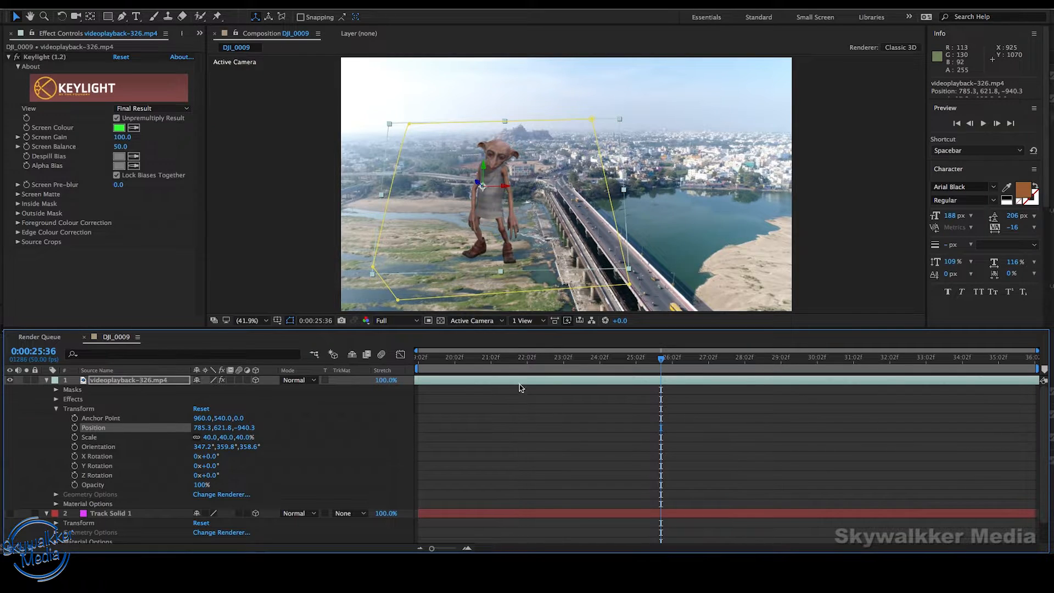
click(577, 358)
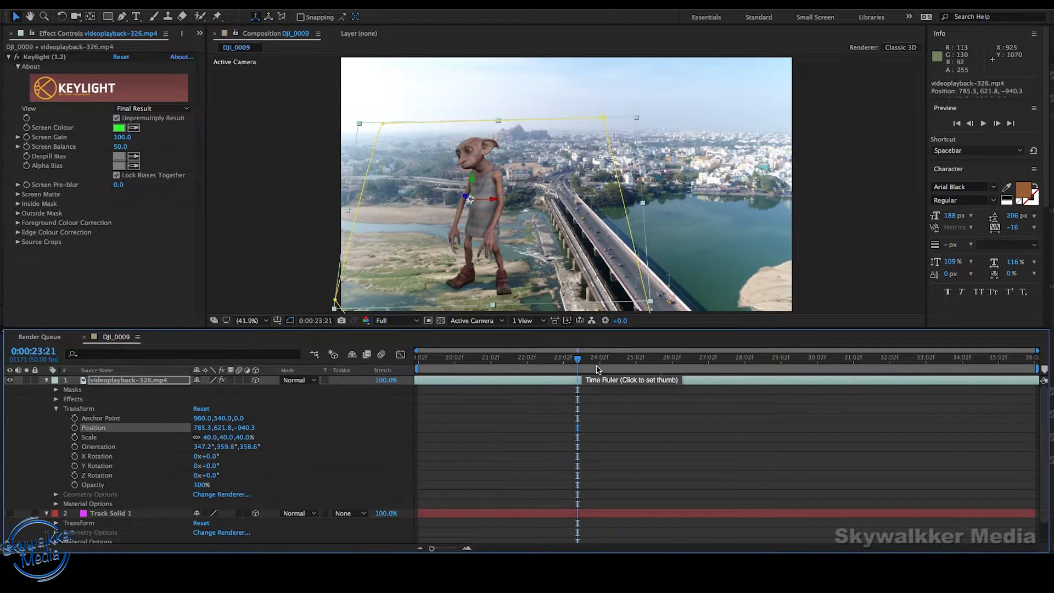
click(698, 358)
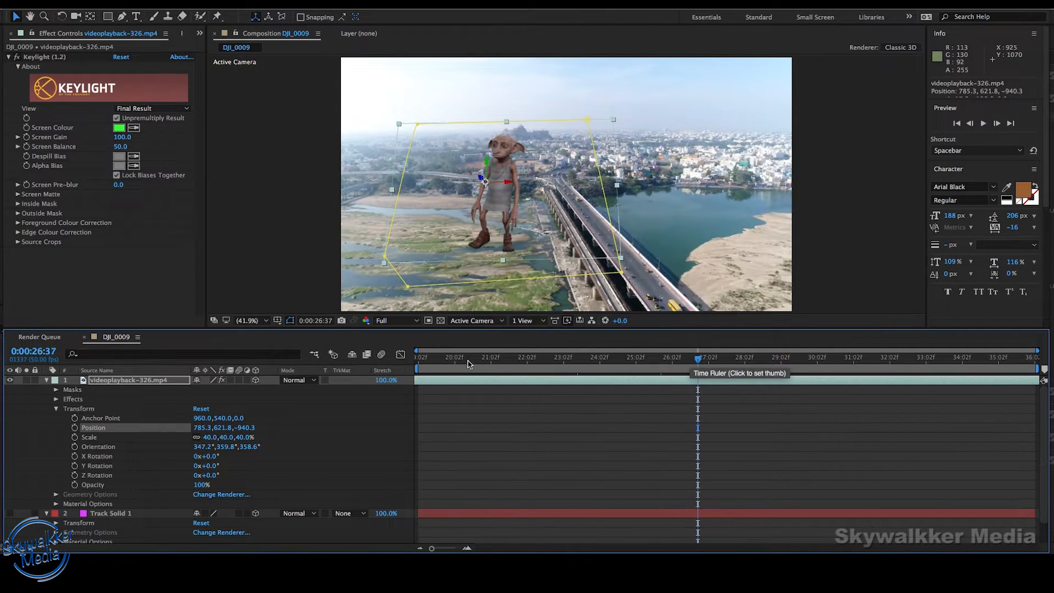
drag(467, 361, 421, 363)
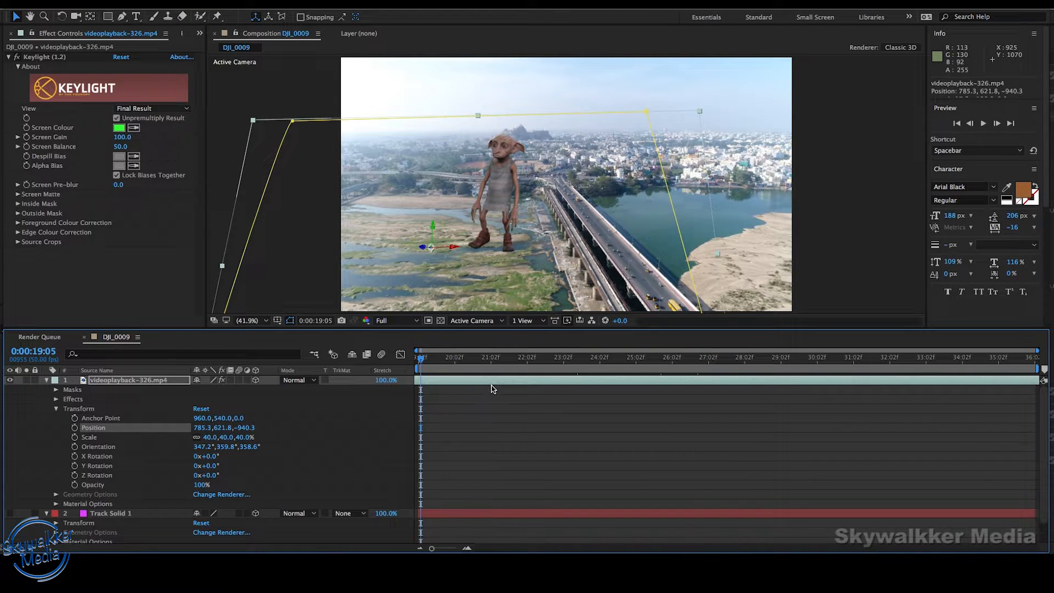
drag(470, 385, 631, 388)
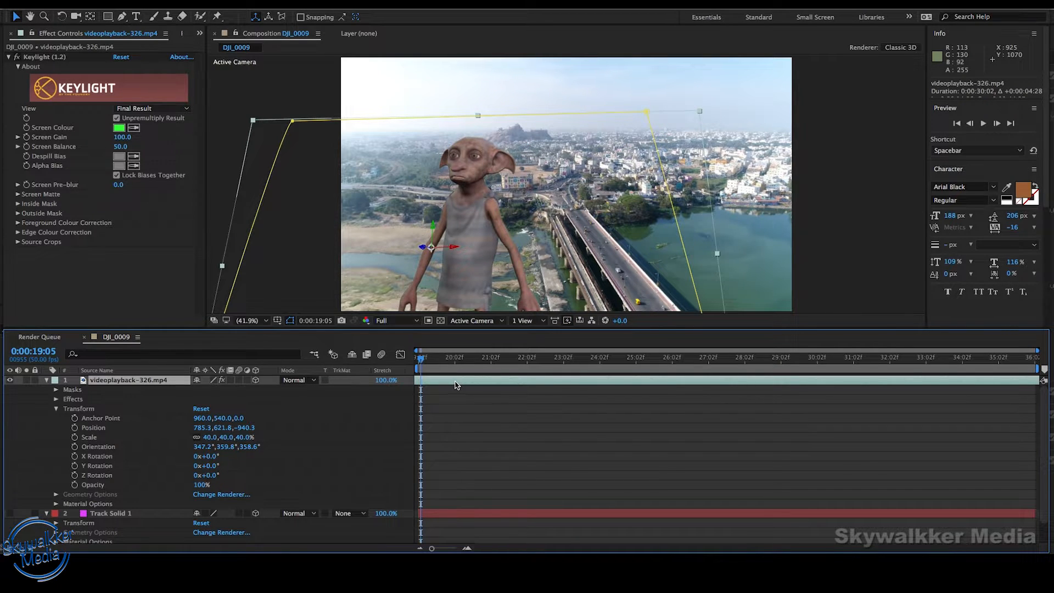
drag(457, 383, 447, 383)
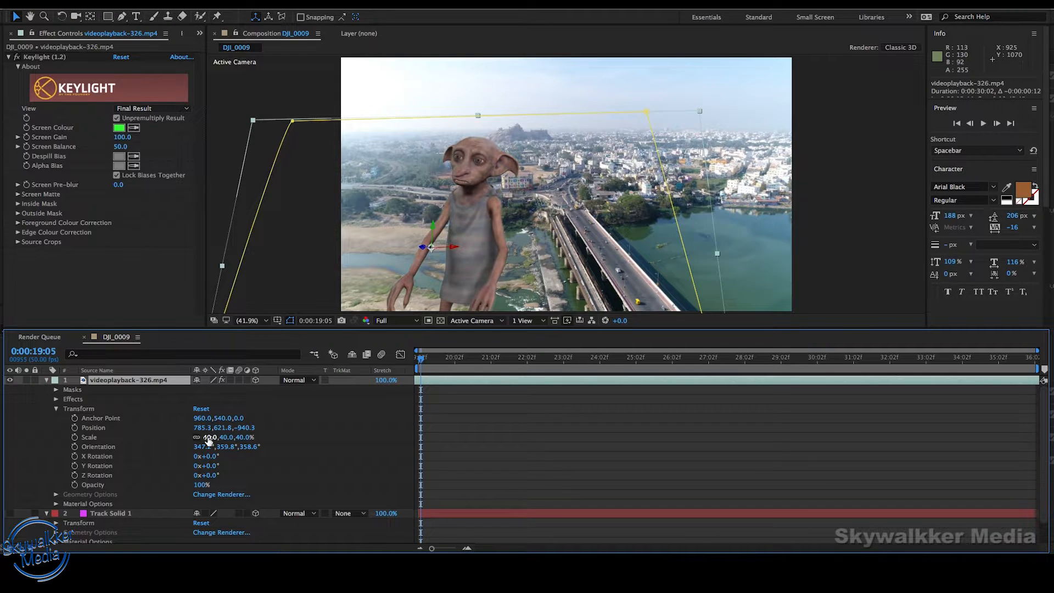
Scale the character to 20% and, at 0:00:23:25, lower it onto the riverbed at about 766, 755, -940.
drag(209, 439, 196, 437)
click(580, 358)
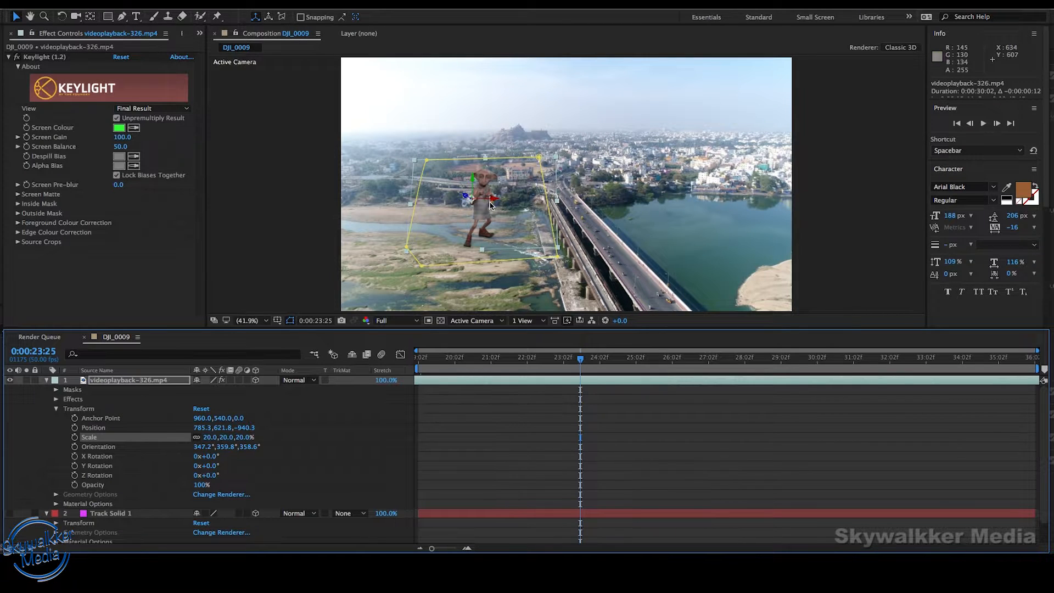
drag(484, 199, 475, 260)
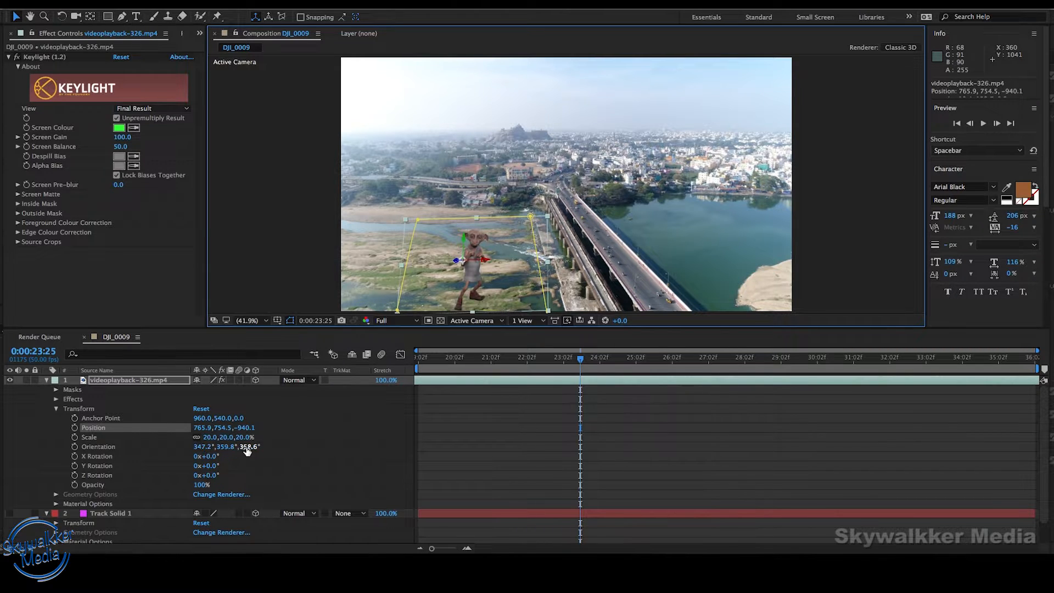
Set the character's orientation to 352.2°, 338.8°, 356.6° and scale to 21%, and nudge it to about 771, 750, -940.
drag(245, 446, 209, 437)
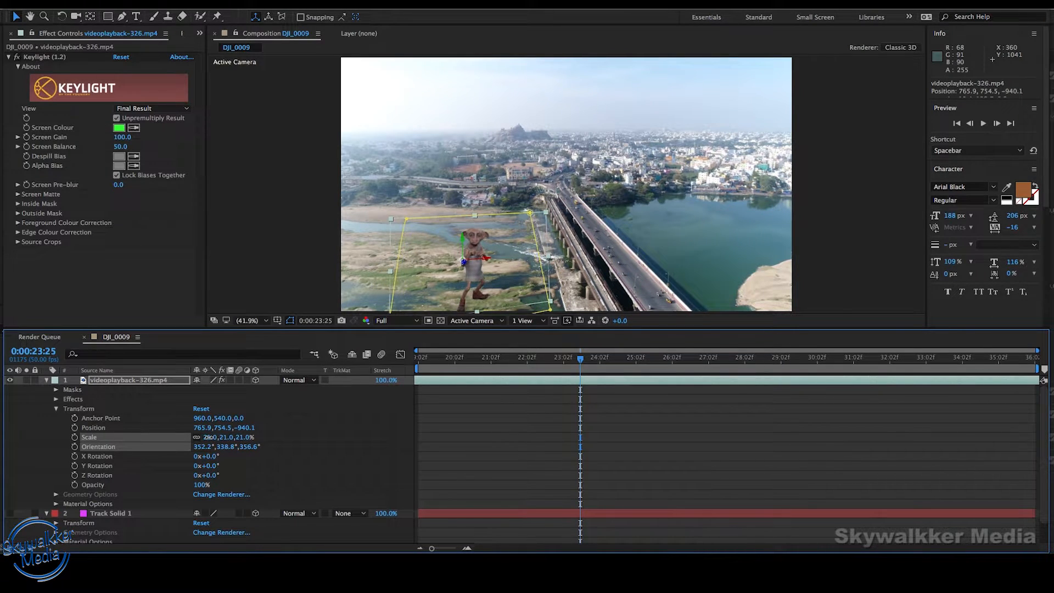
drag(472, 280, 474, 272)
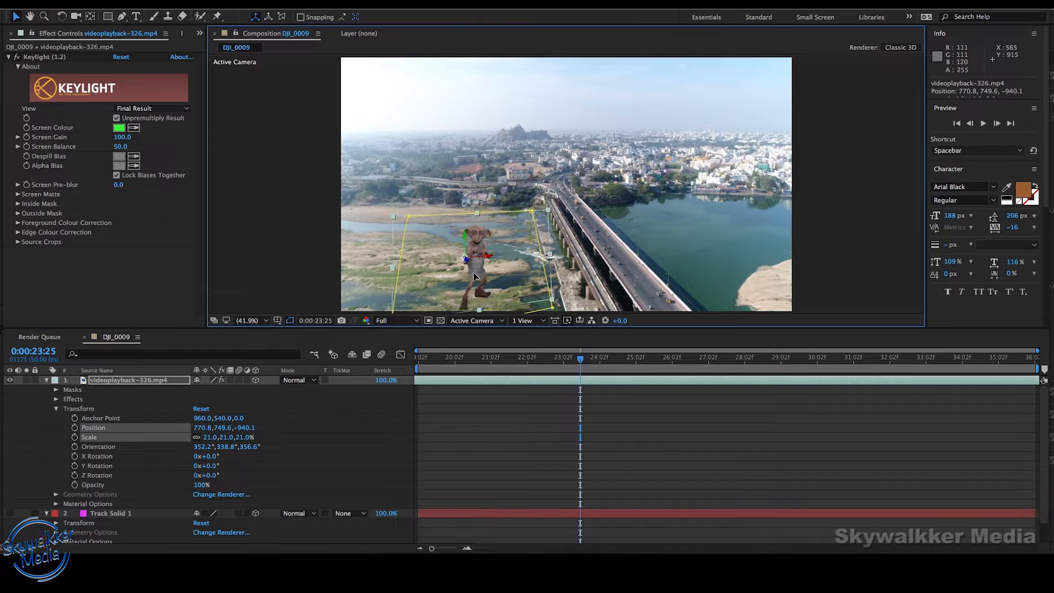
click(515, 475)
Play a preview from 0:00:19:02 to check how the character follows the tracked riverbed.
drag(463, 369, 317, 375)
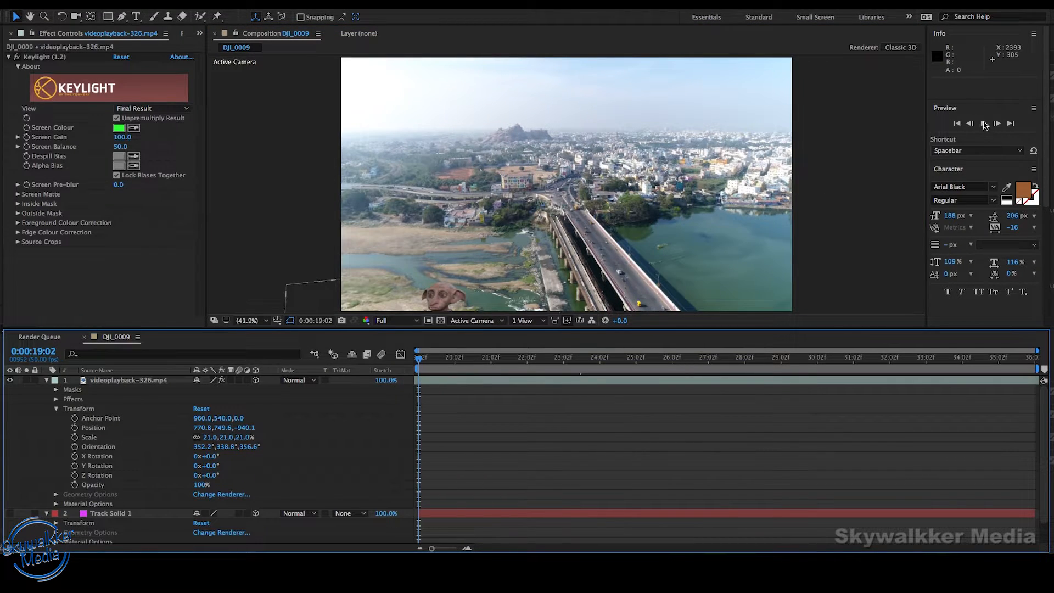
click(983, 124)
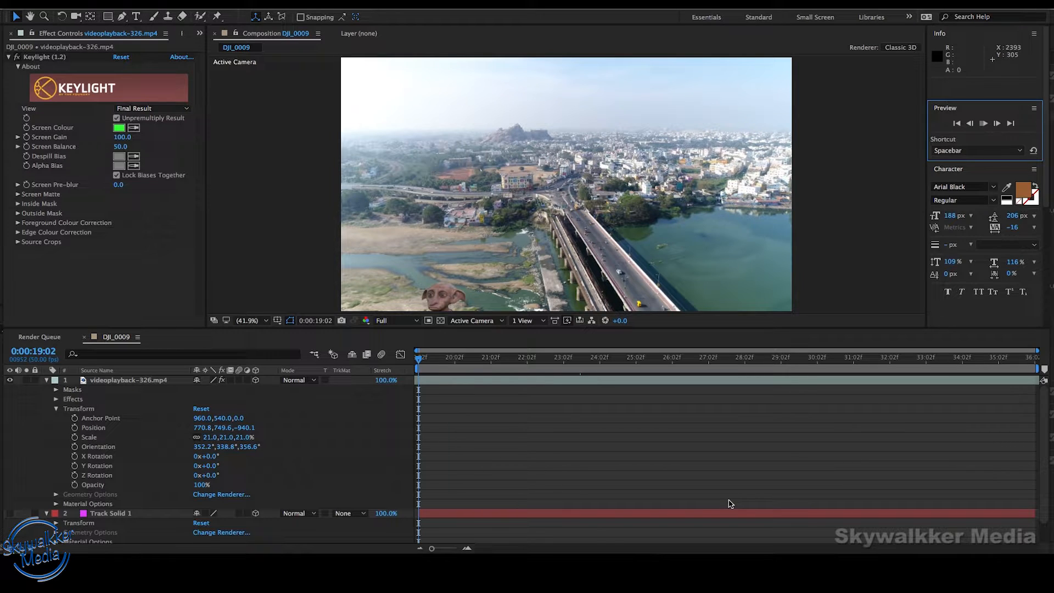
key(space)
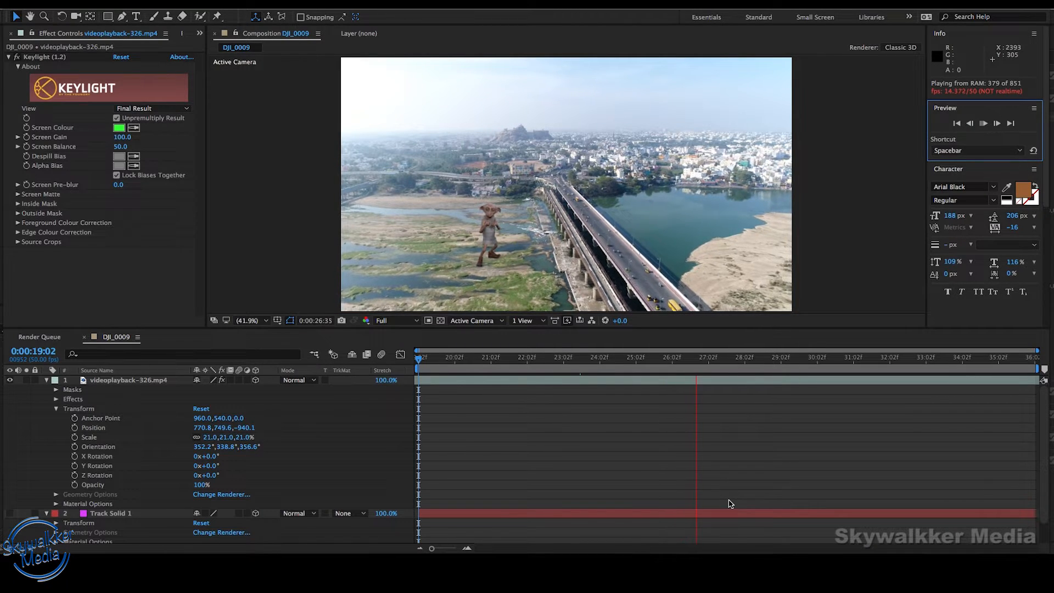
key(space)
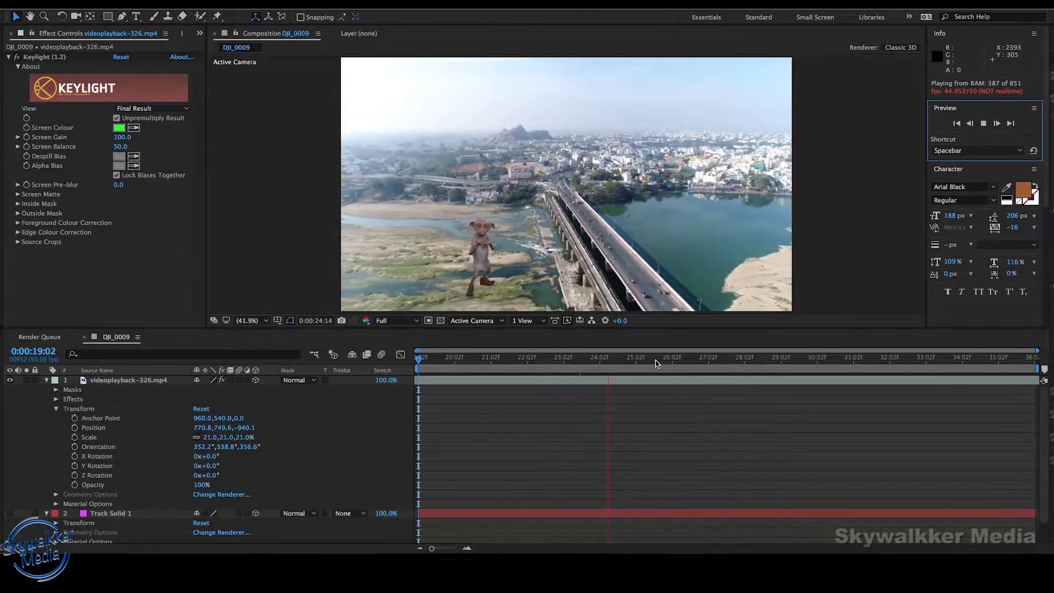
Toggle the Keylight effect off and on at 0:00:28:32, and turn it off at 0:00:25:05 to expose the green-screen footage.
click(766, 361)
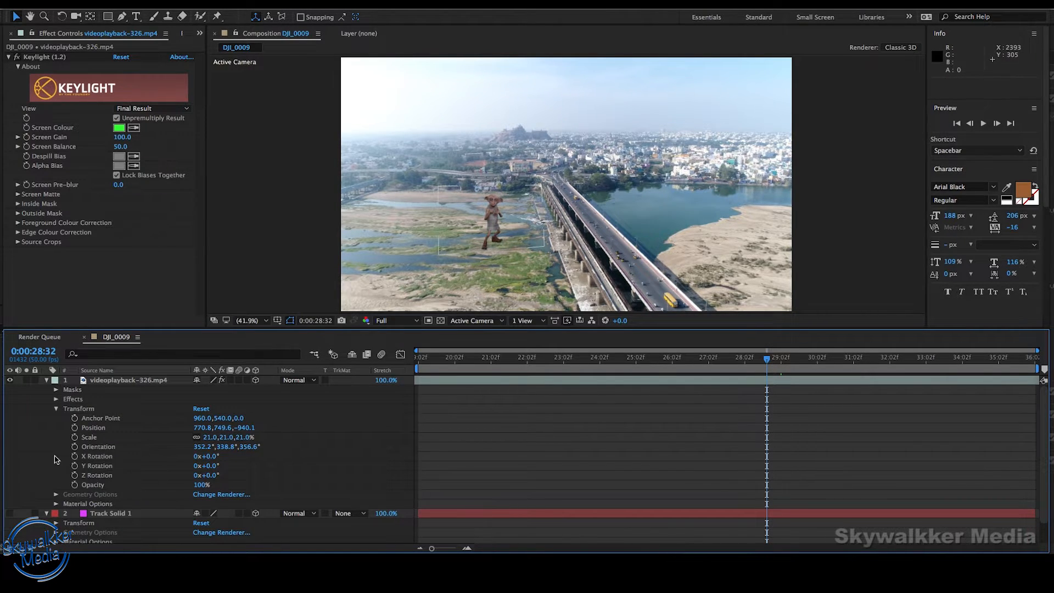
click(17, 57)
click(16, 57)
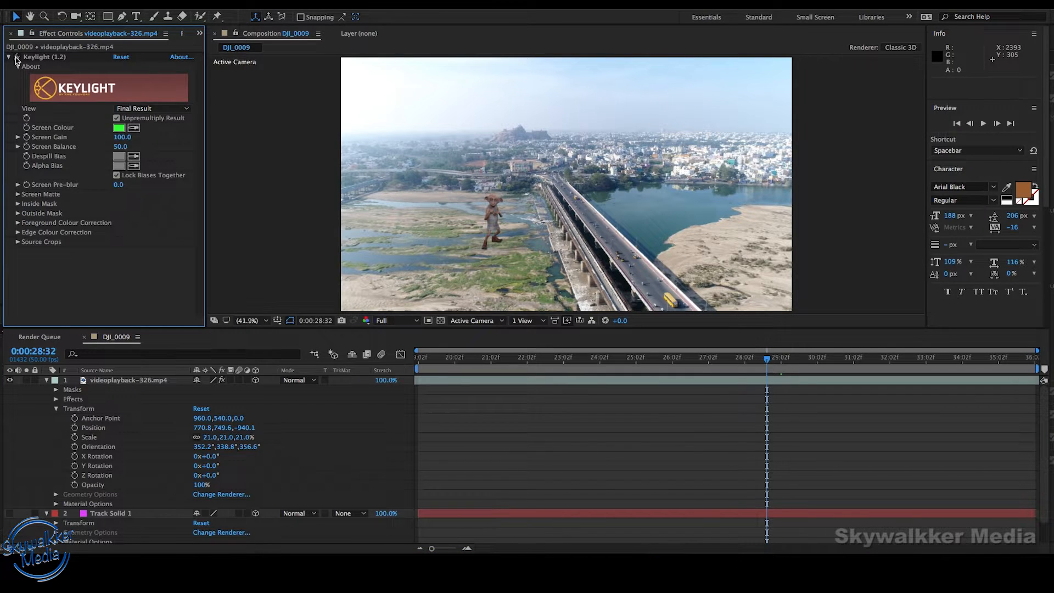
click(638, 358)
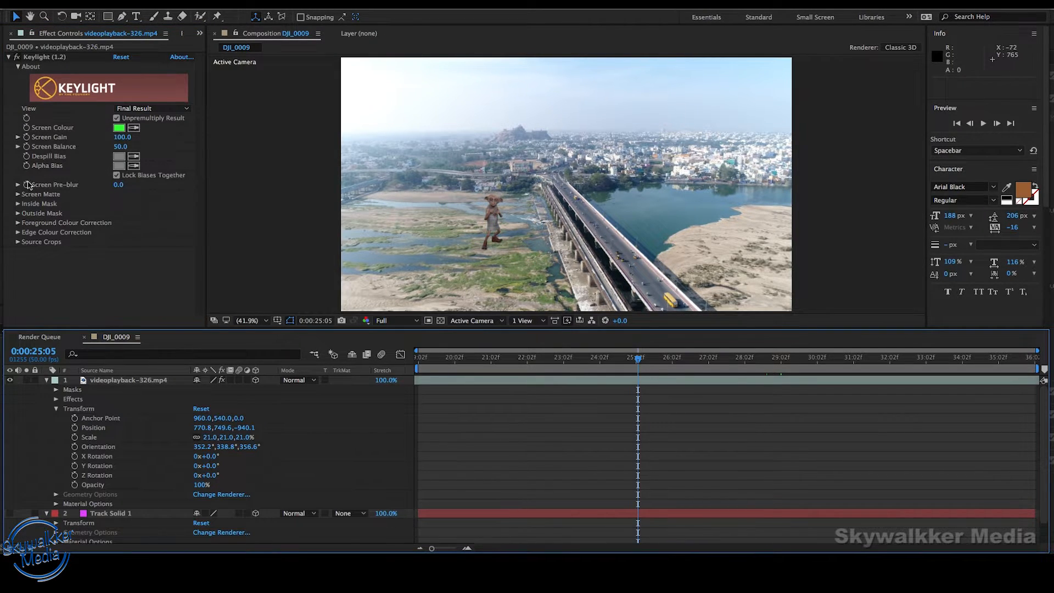
click(16, 57)
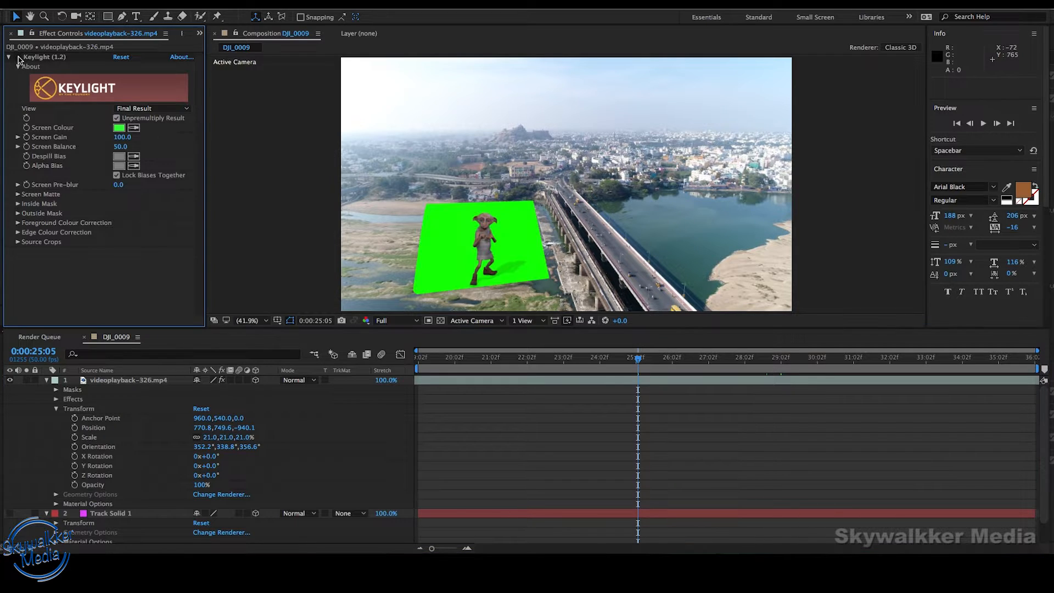
Toggle Keylight on the character at 0:00:25:05 to compare keyed and unkeyed footage, and leave the effect switched on.
click(17, 57)
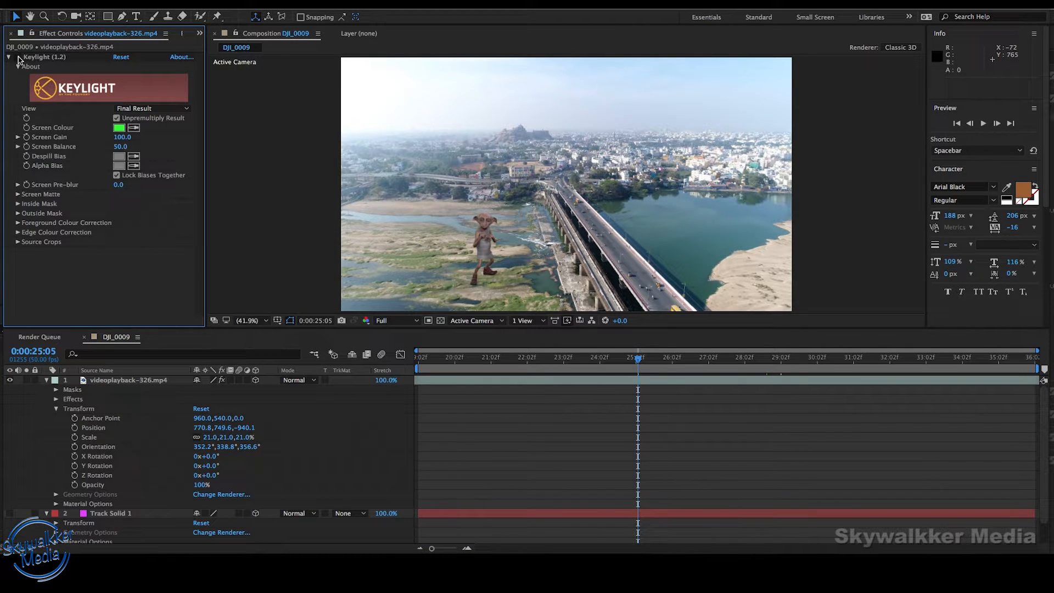
click(17, 57)
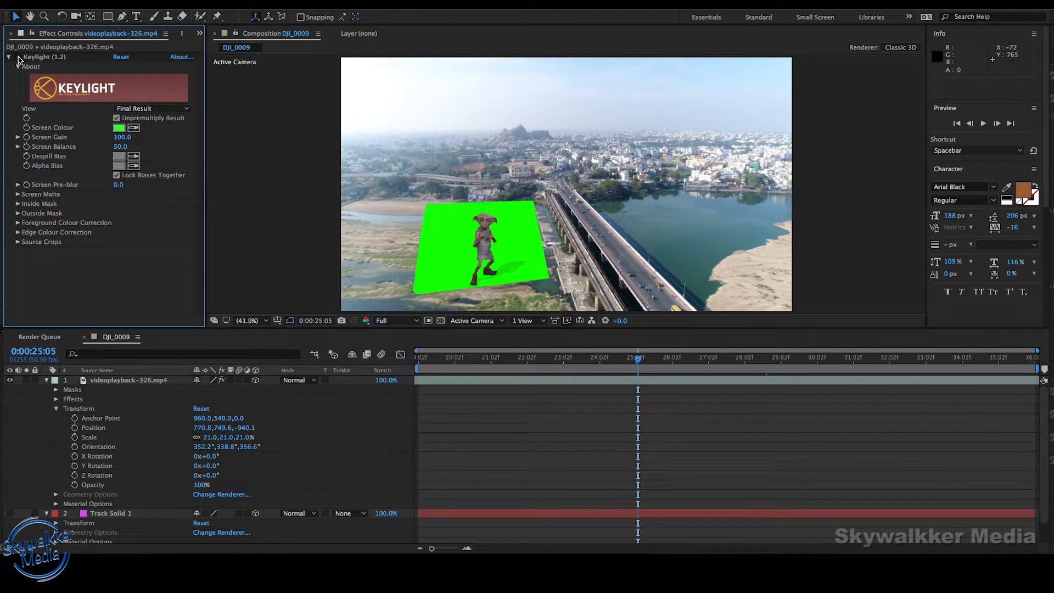
click(17, 57)
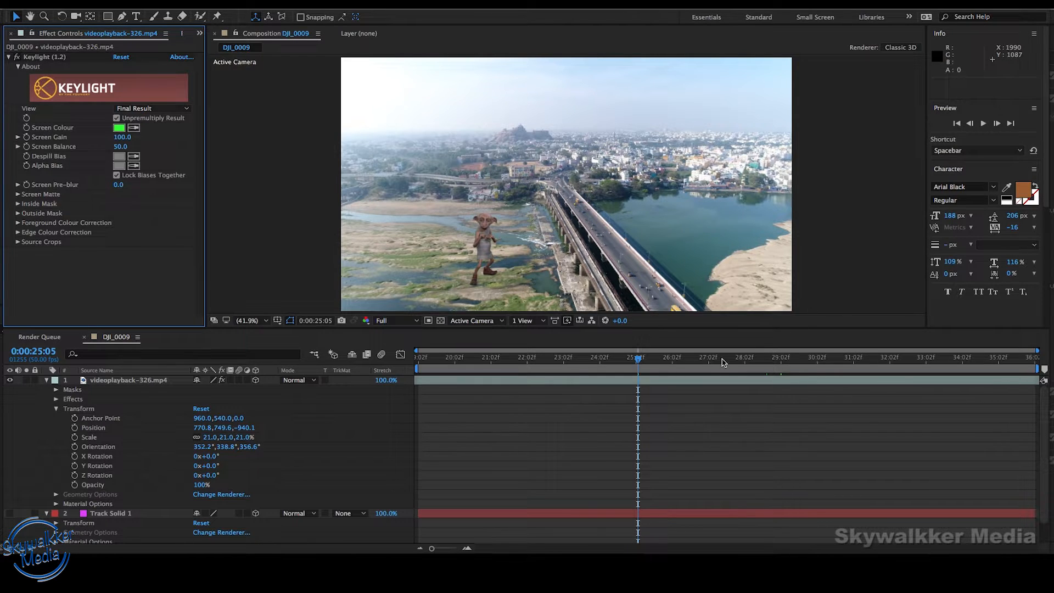
At 0:00:26:36, add an adjustment layer above the character footage and apply the Lumetri Color effect to it.
click(696, 362)
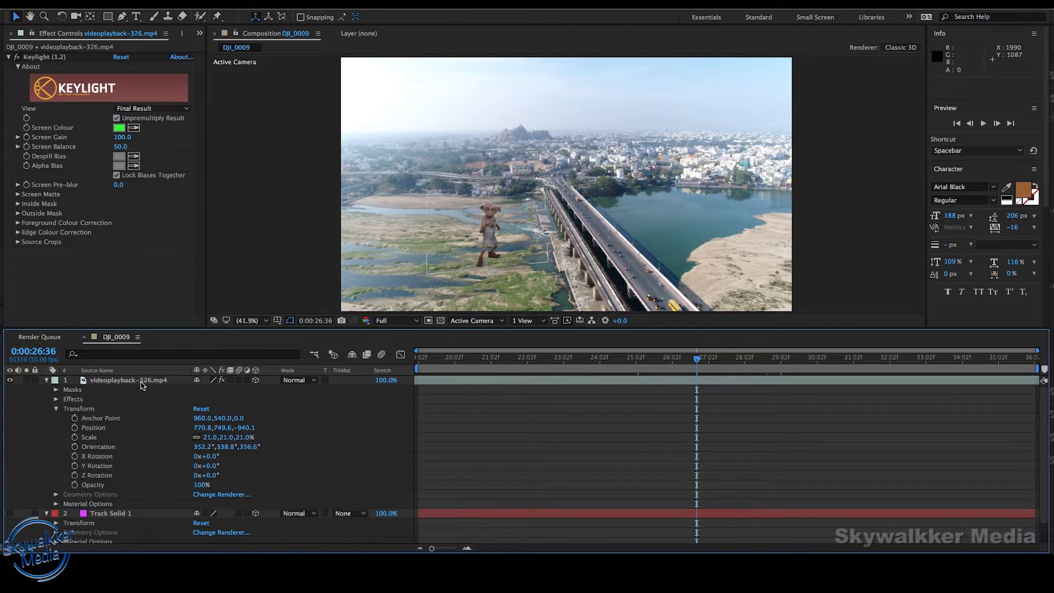
click(210, 2)
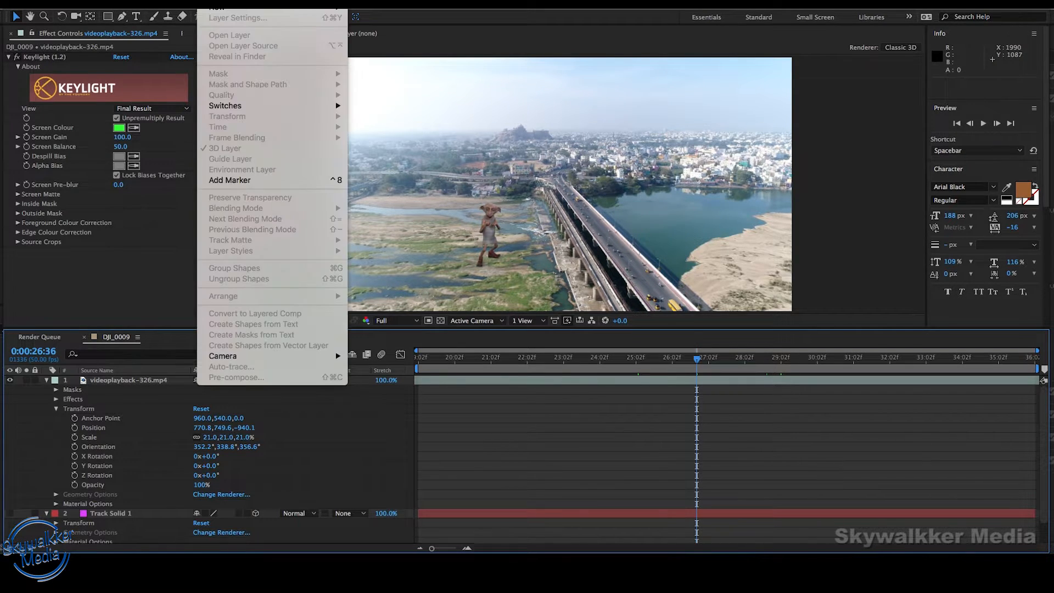
mouse_move(220, 10)
click(396, 79)
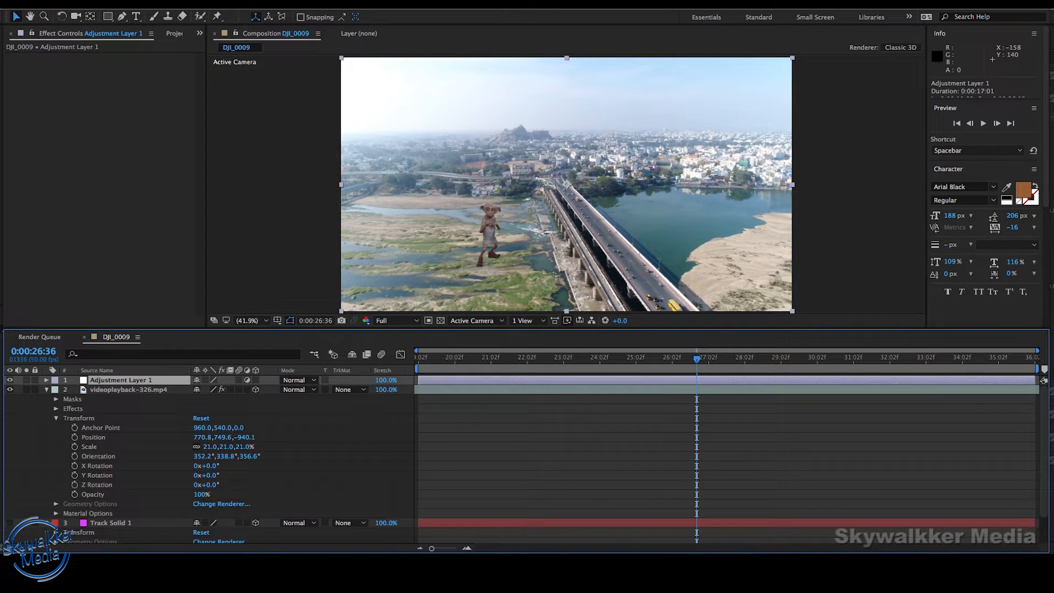
click(241, 3)
mouse_move(321, 101)
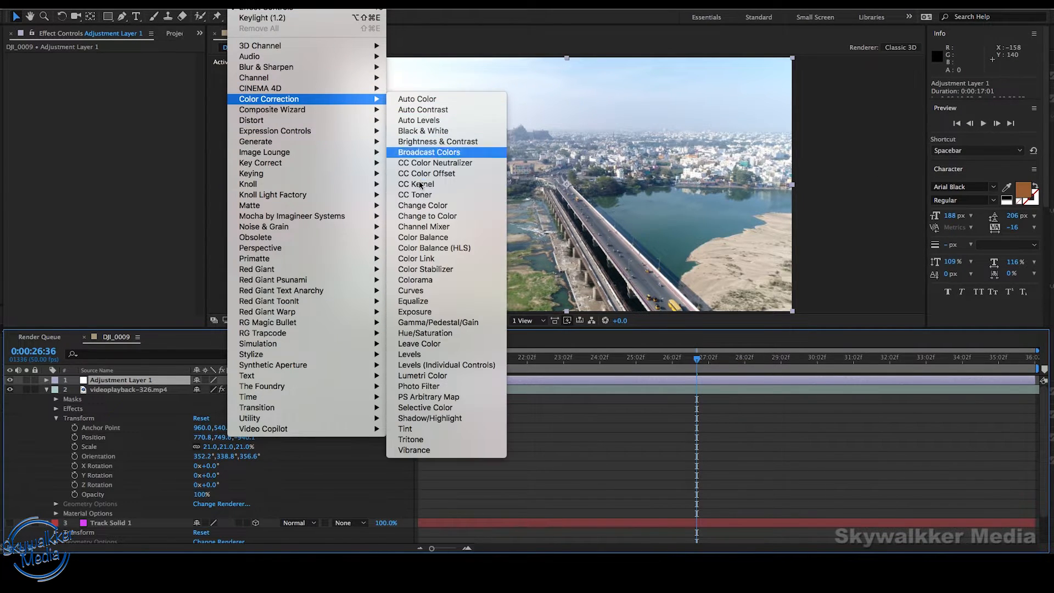
click(432, 375)
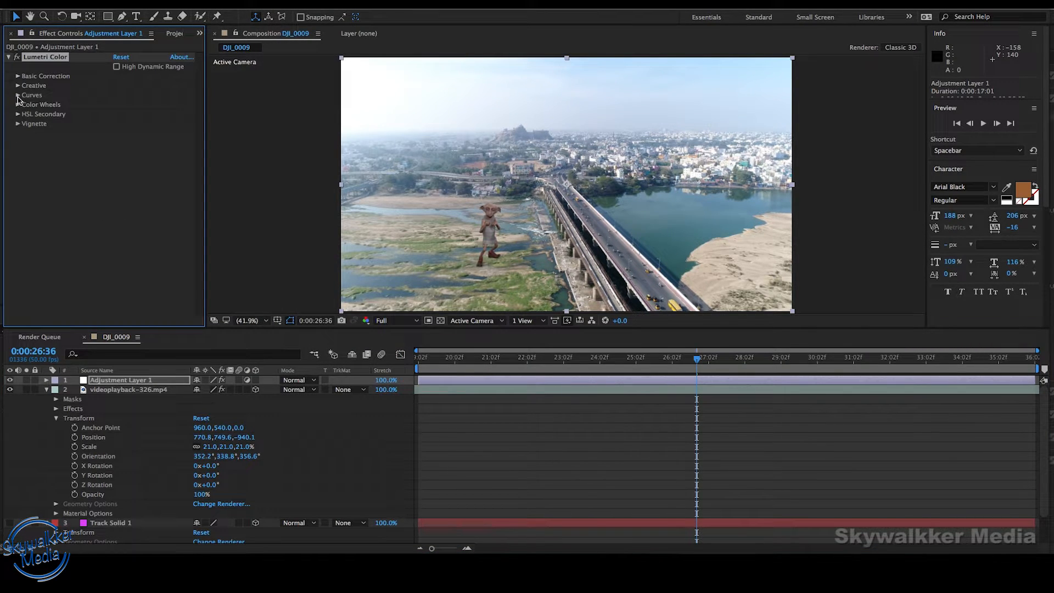
Set Lumetri Exposure to -0.5, Creative Vibrance to 37 and Creative Saturation to 135, and compare the image with the adjustment layer hidden and shown.
click(17, 76)
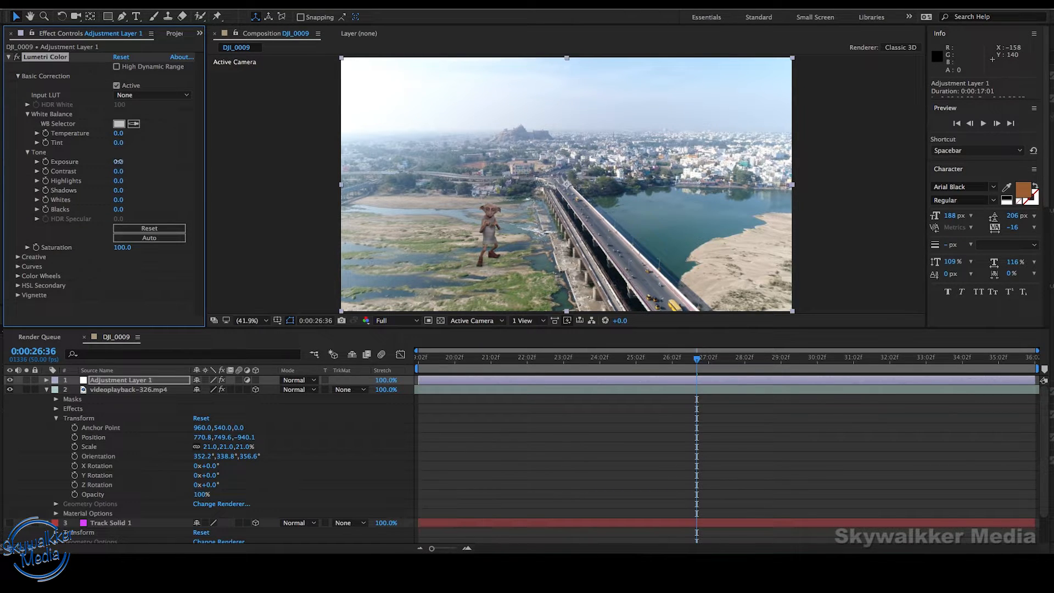
mouse_move(118, 161)
mouse_down()
mouse_move(110, 161)
mouse_move(119, 166)
mouse_up()
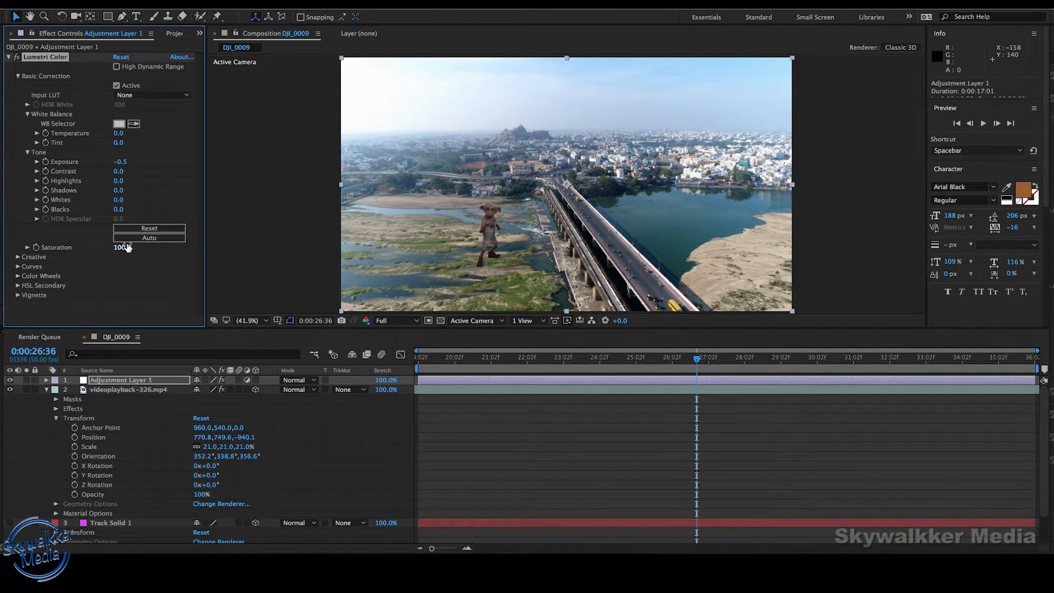
click(18, 257)
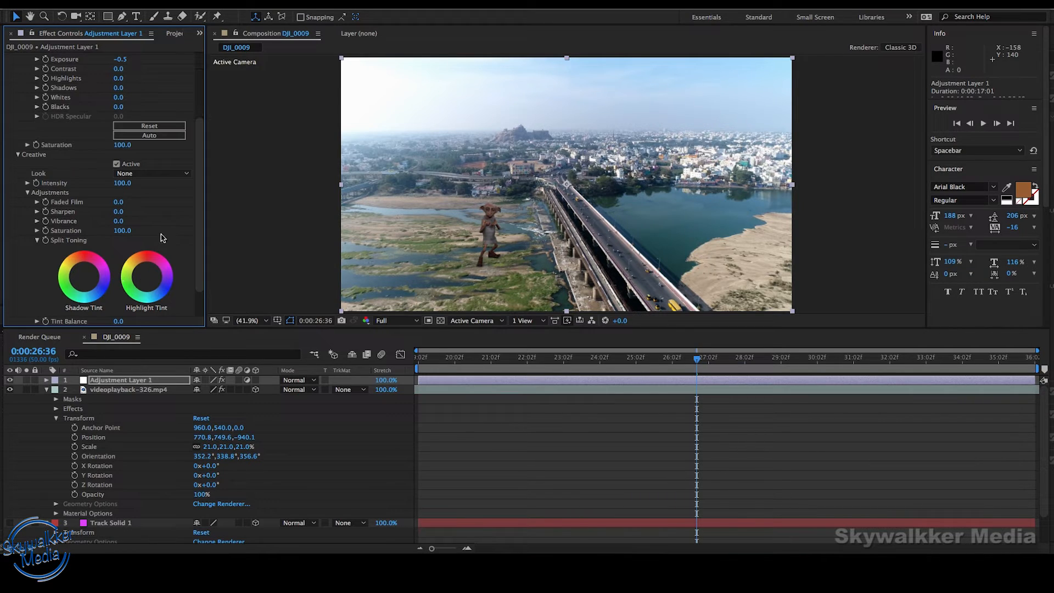
drag(123, 224, 157, 232)
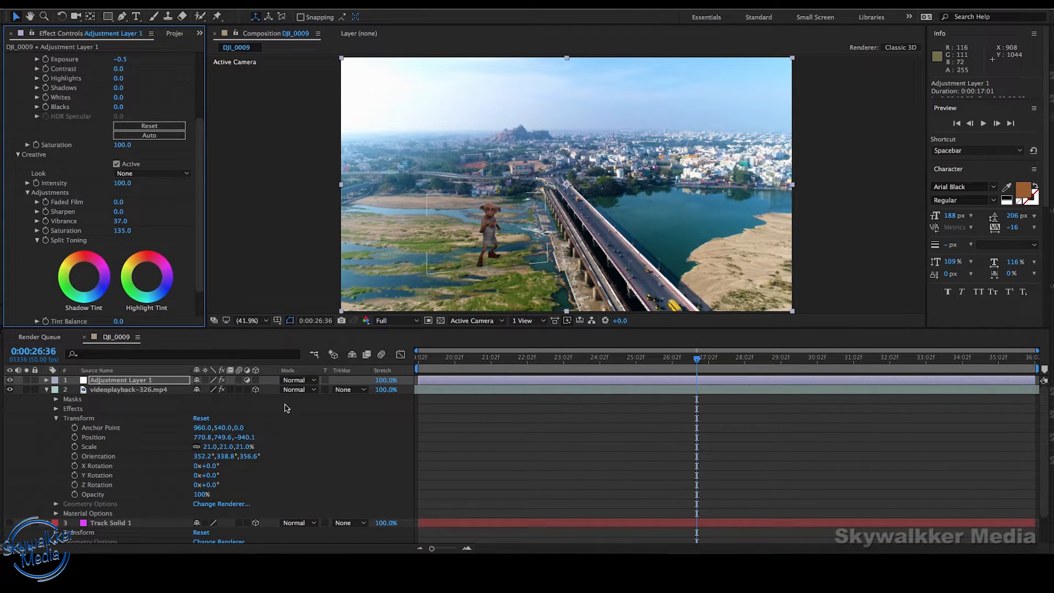
click(10, 380)
click(10, 380)
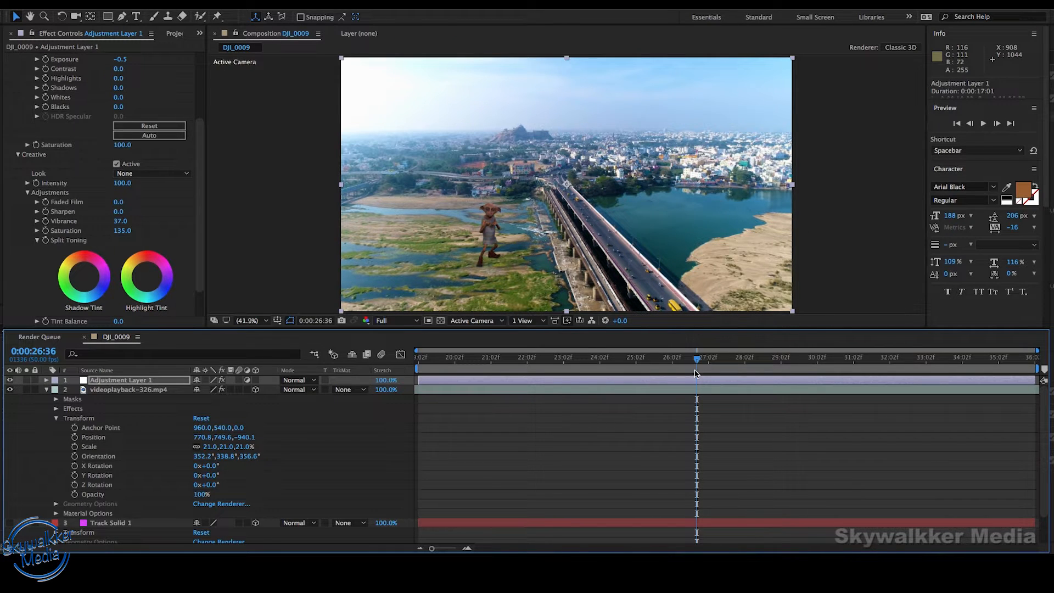
Play a preview of the graded composite from 0:00:19:02.
click(734, 366)
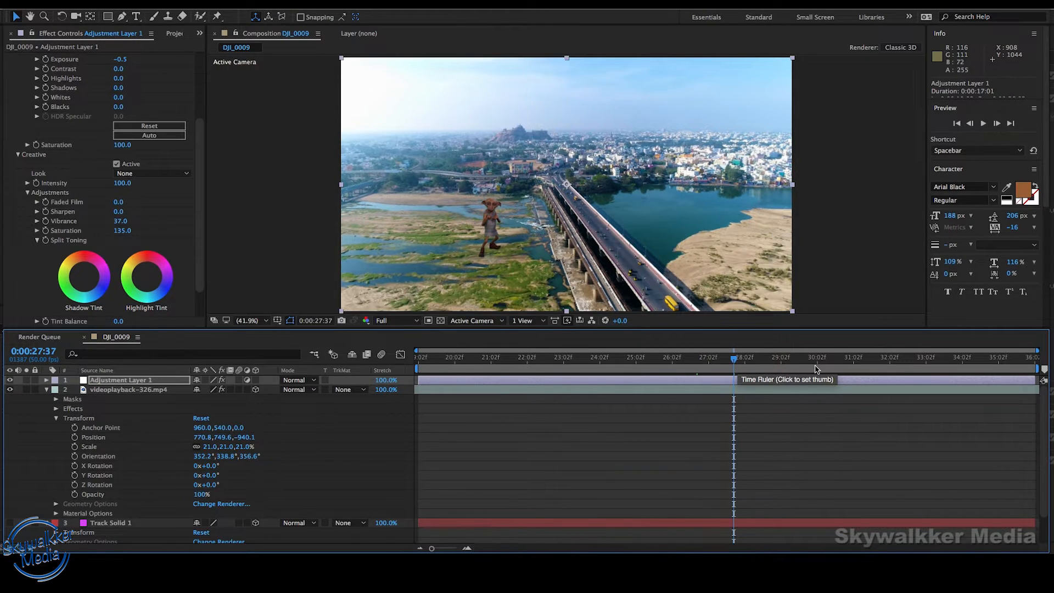
drag(818, 367, 407, 359)
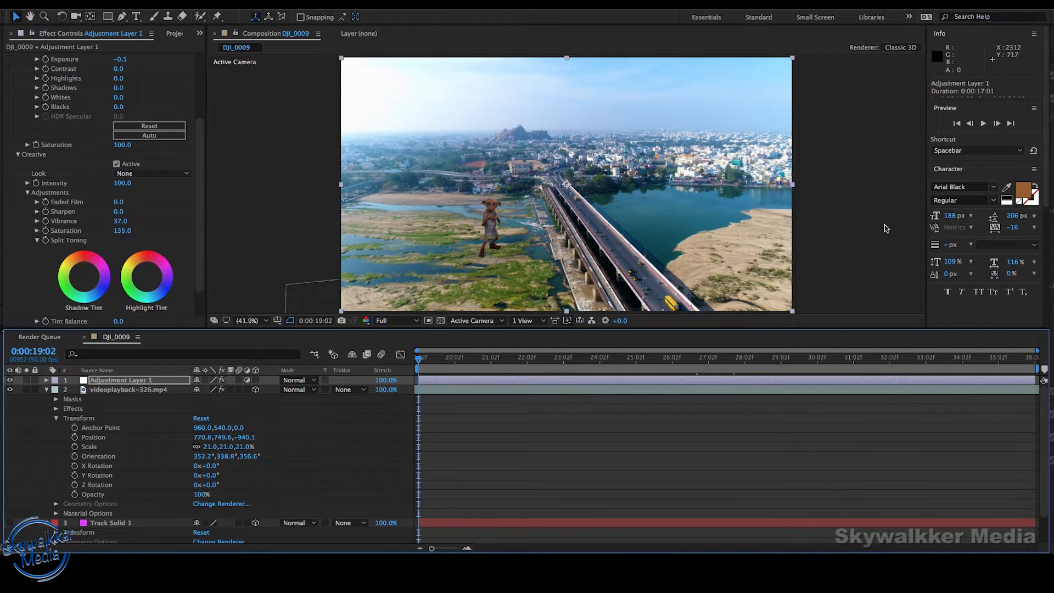
click(984, 124)
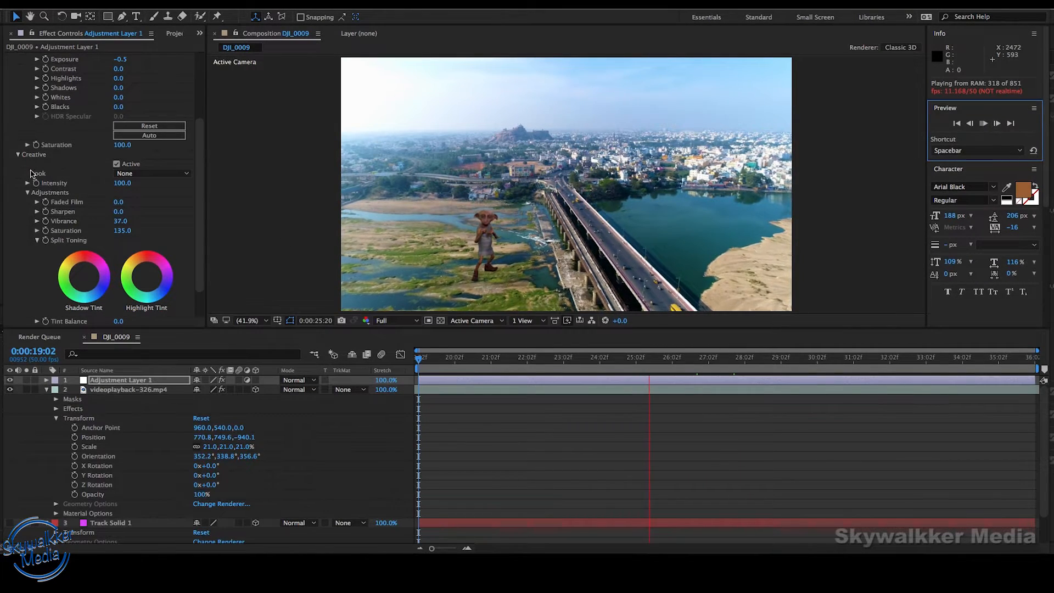
Toggle Lumetri Color off and on during the preview to compare the grade, and collapse the effect's settings.
scroll(10, 82, up, 4)
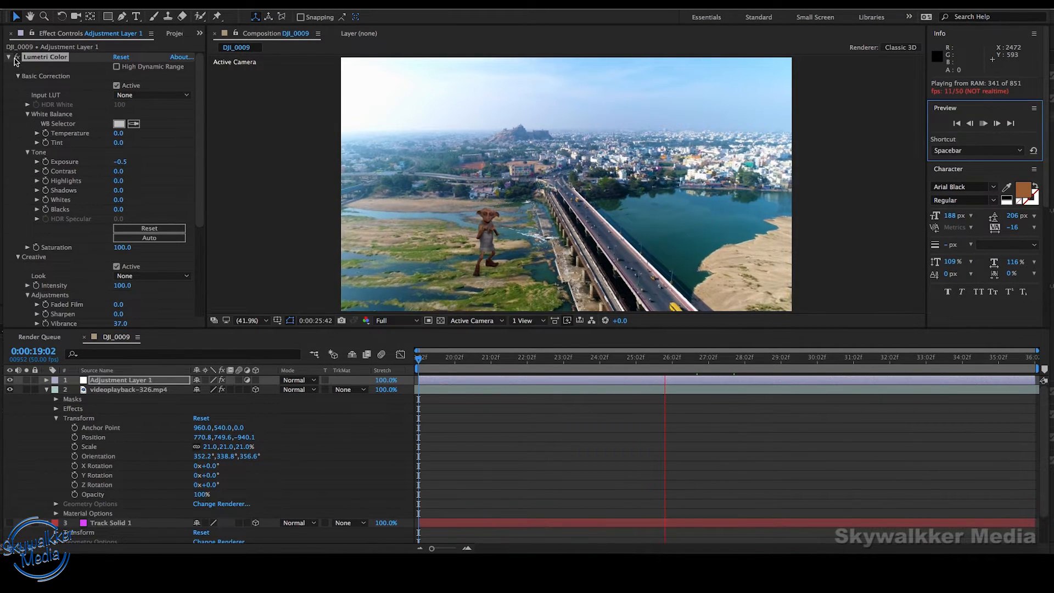
click(16, 57)
click(16, 57)
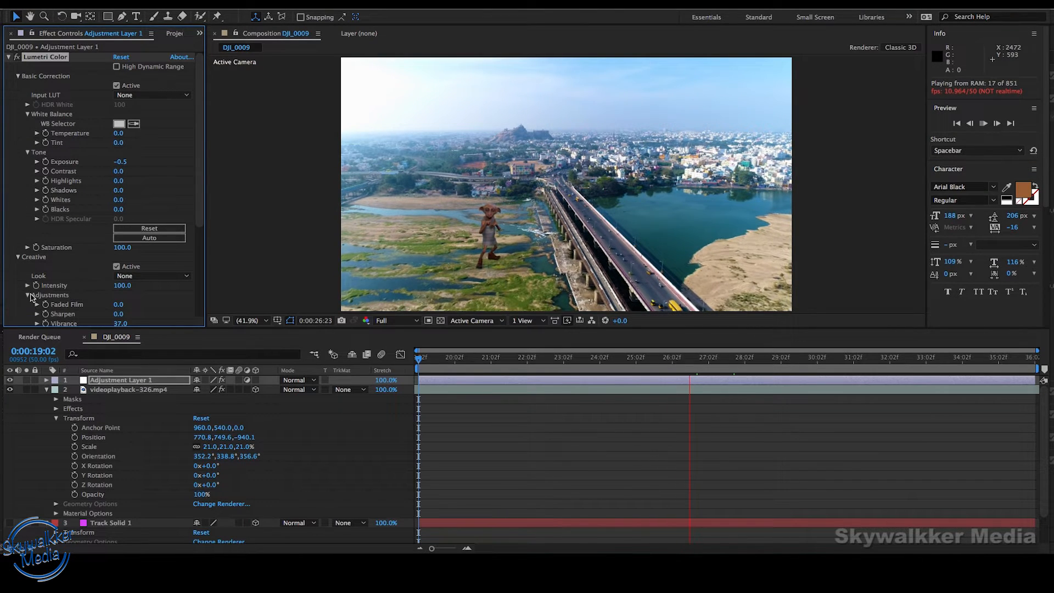
click(8, 57)
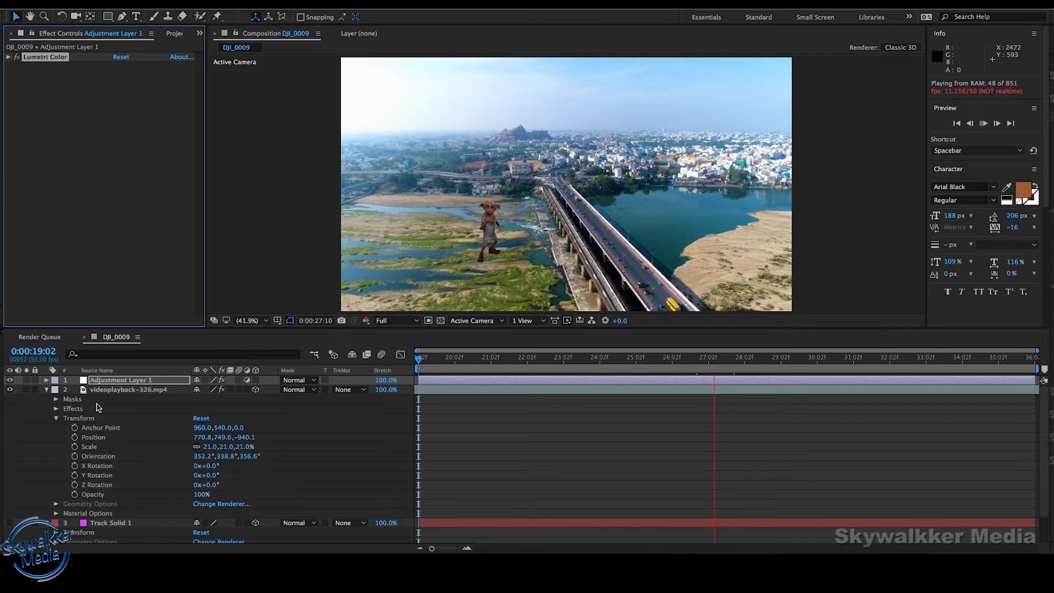
Select the character footage layer and toggle its Keylight effect off and on during the preview.
click(116, 389)
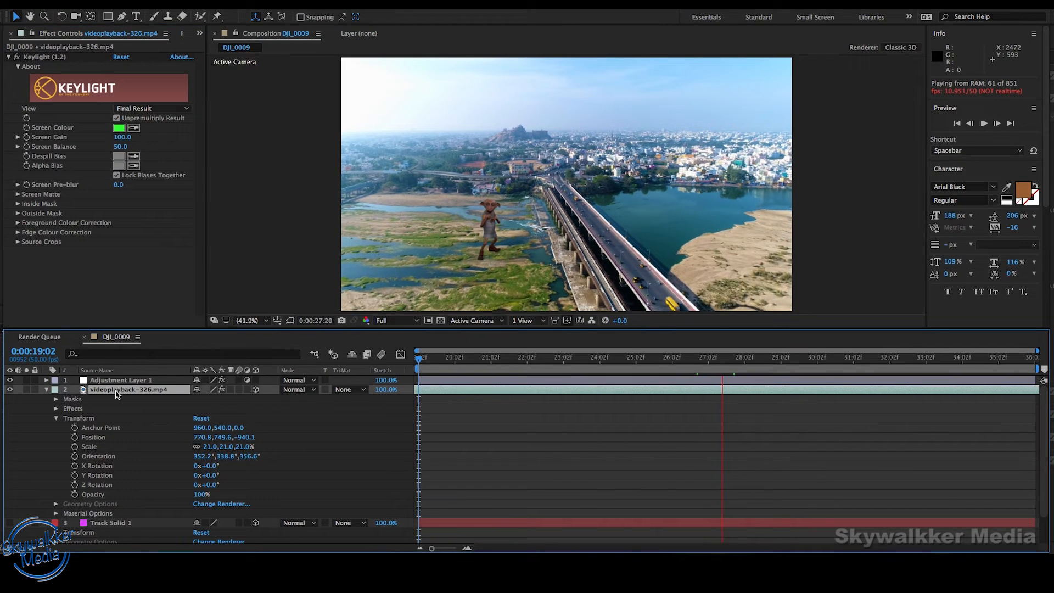
click(17, 57)
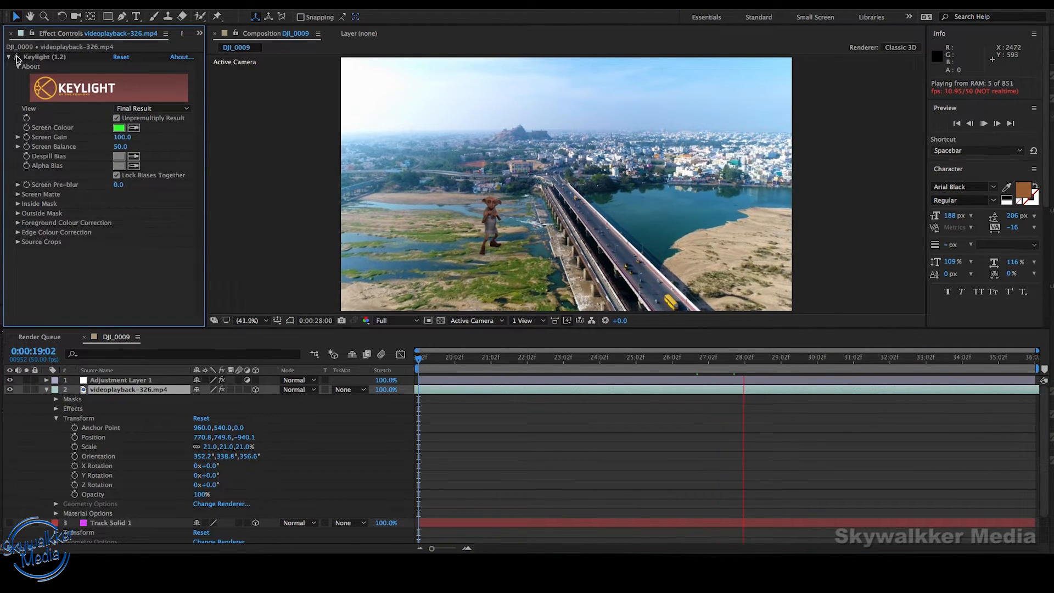
click(17, 57)
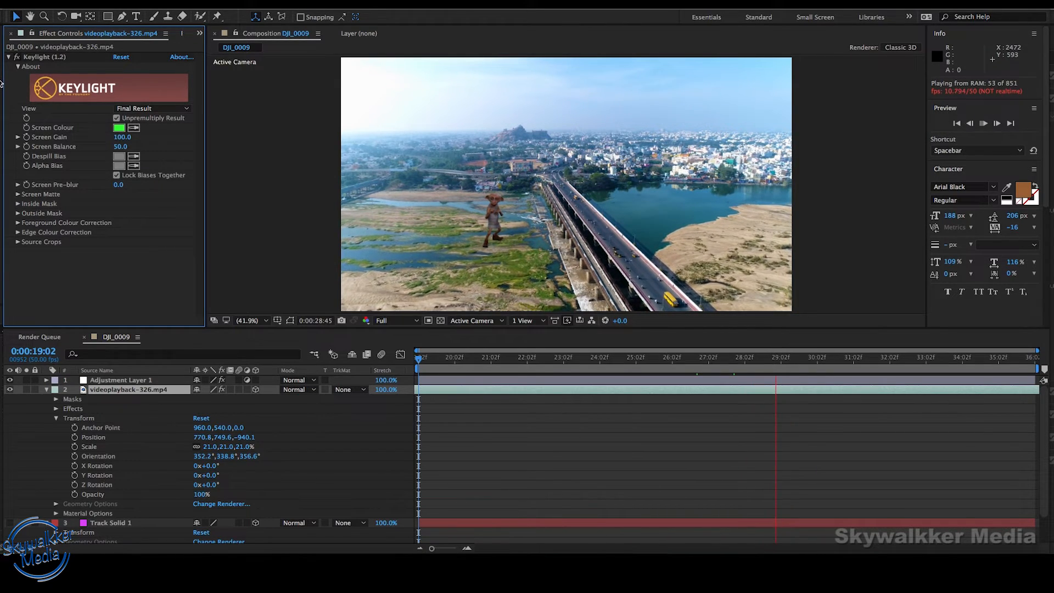
Stop the preview, move the current time to 0:00:25:17, and add the DJI_0009 composition to the render queue.
click(453, 365)
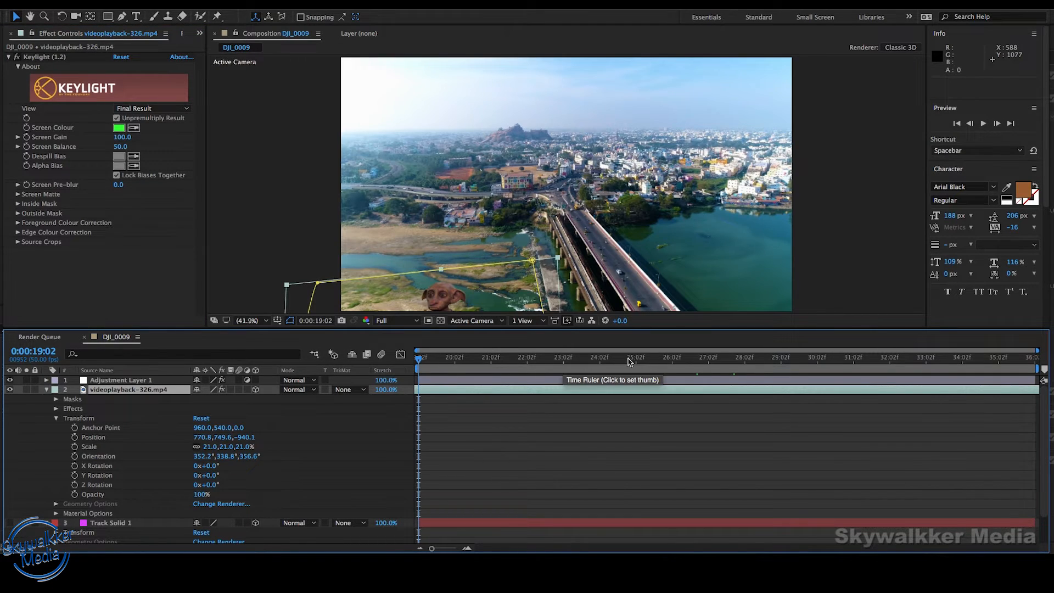
click(591, 359)
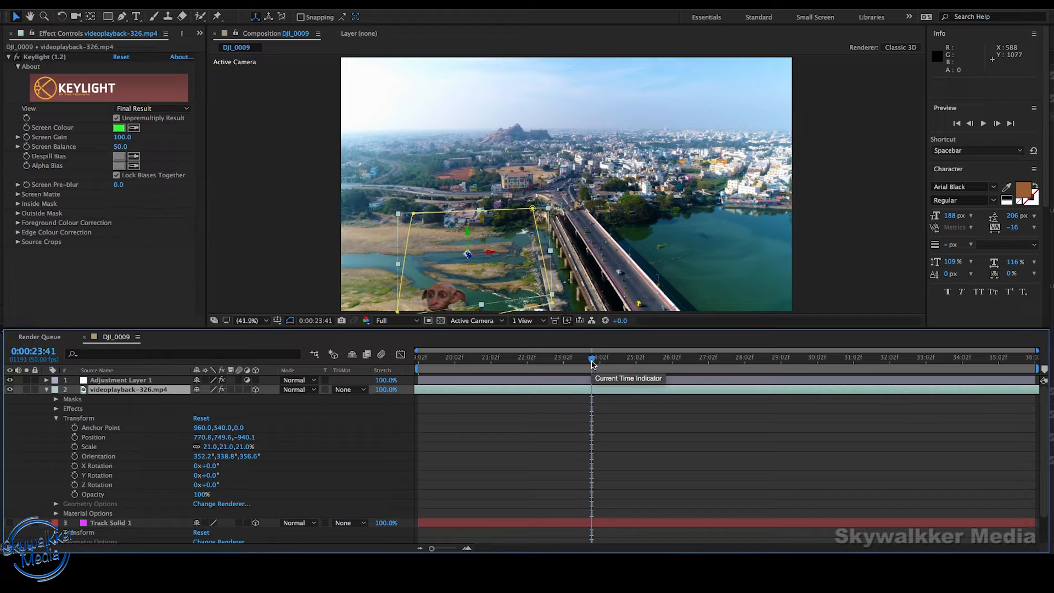
click(647, 360)
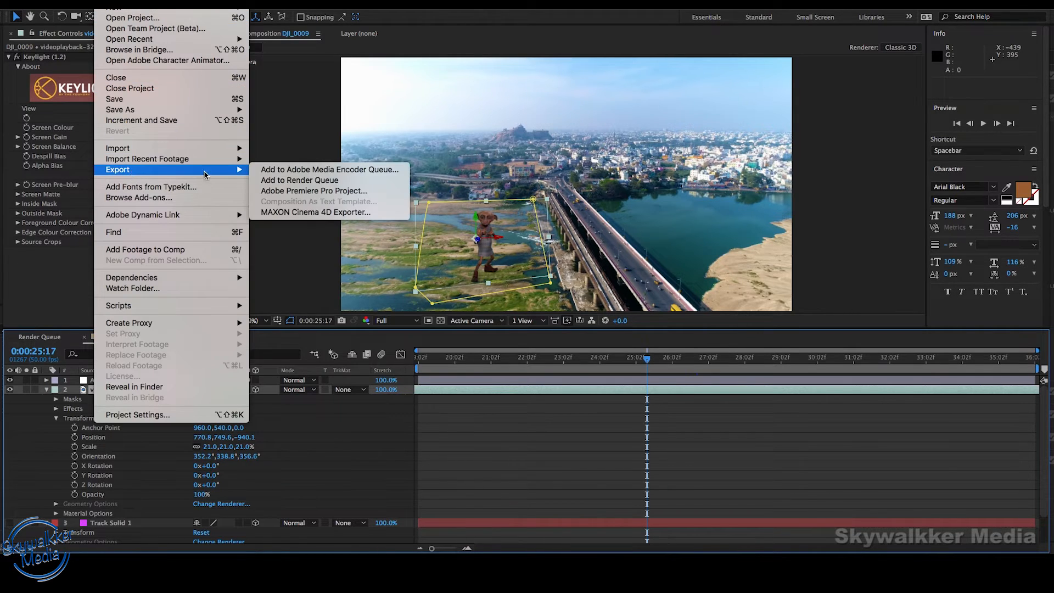
click(339, 185)
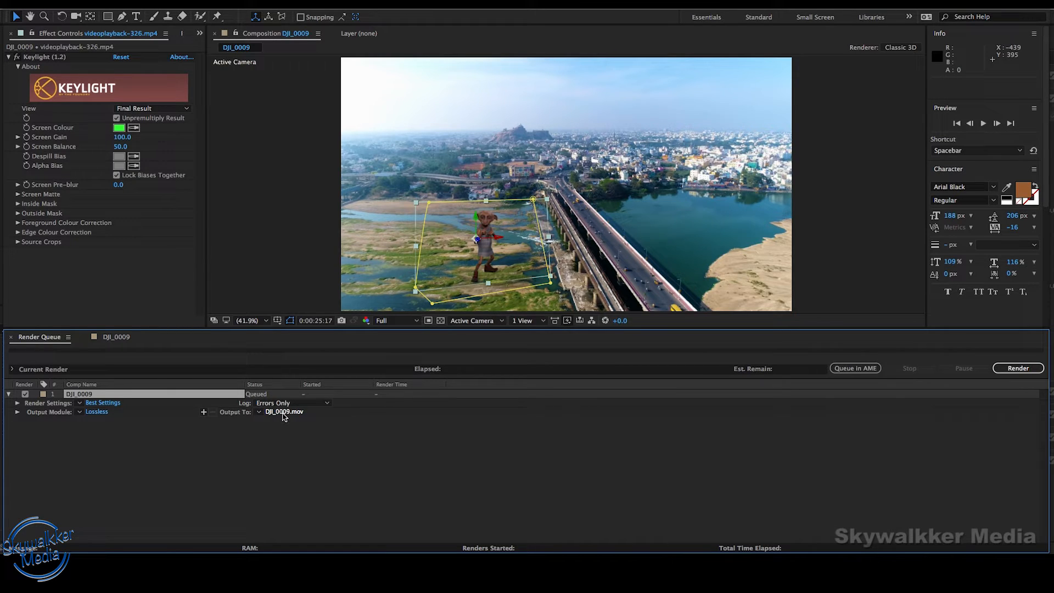
Set the render output to a QuickTime movie named "after effects greenmatte tutorial" in the tu folder.
click(284, 412)
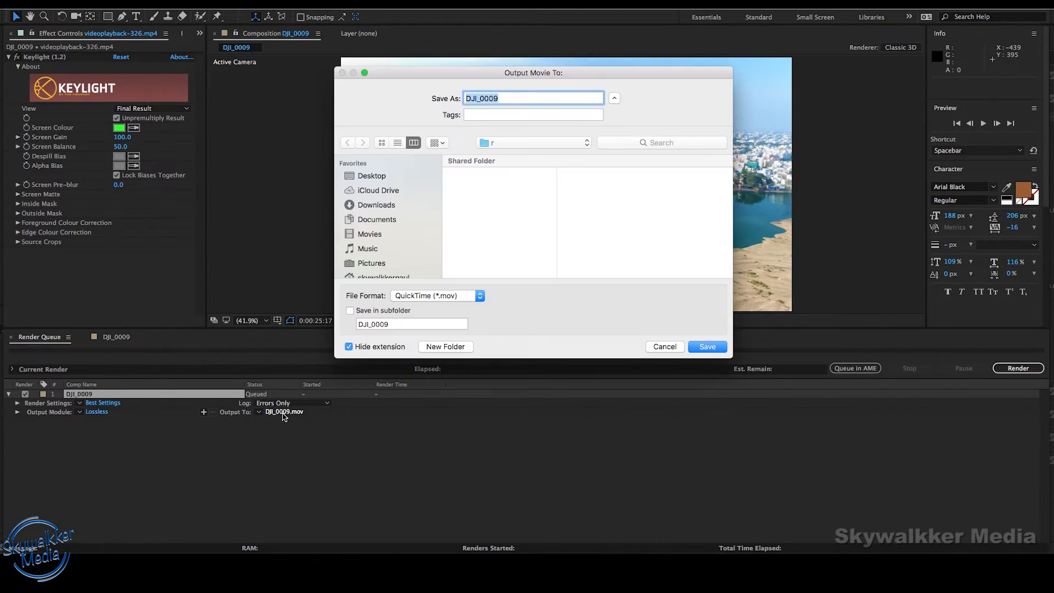
click(492, 197)
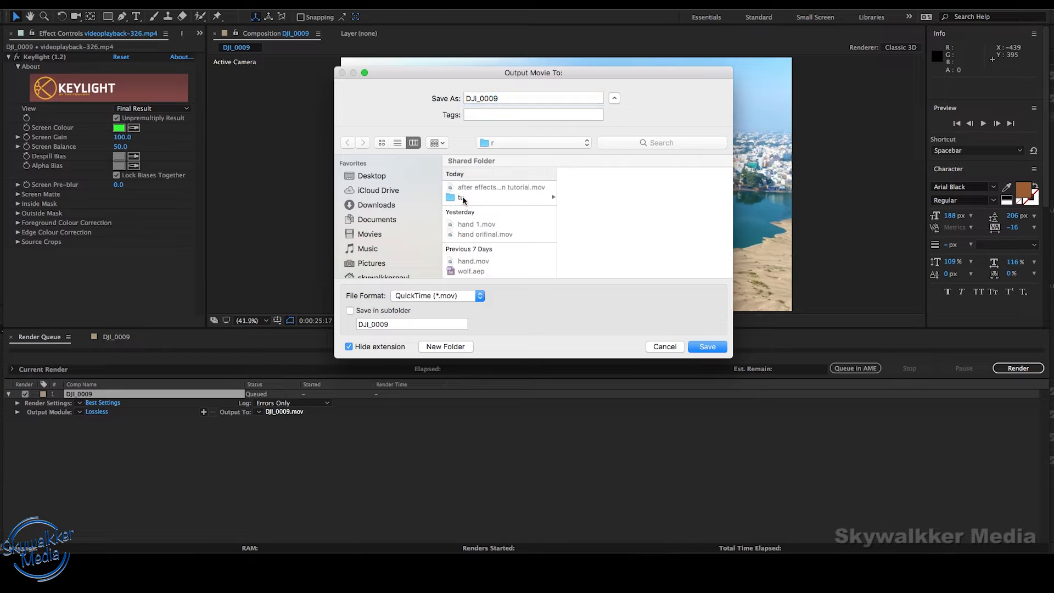
click(516, 103)
double_click(516, 102)
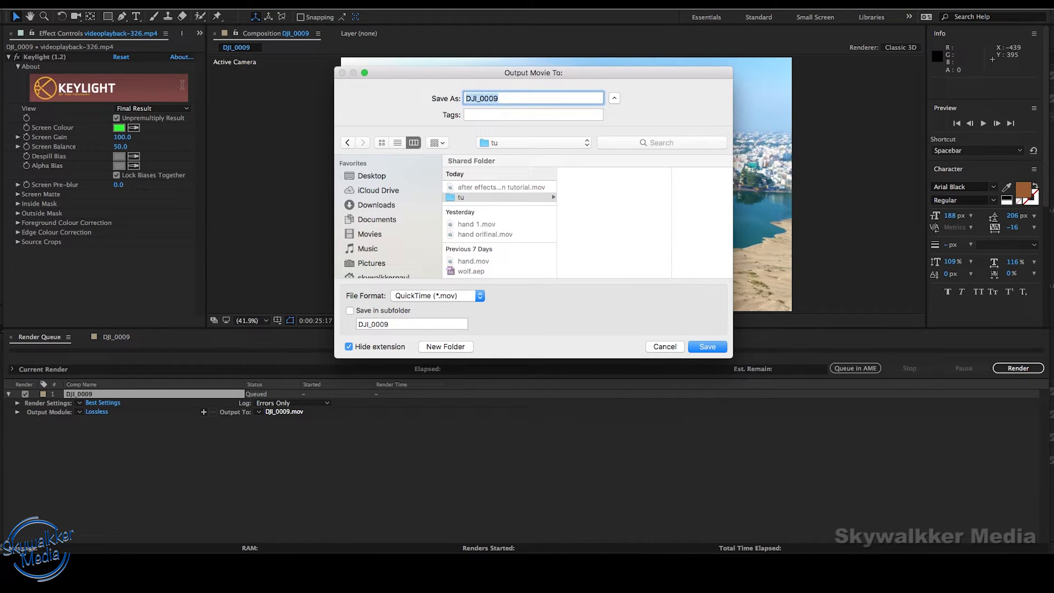
text(after effects greenmatte)
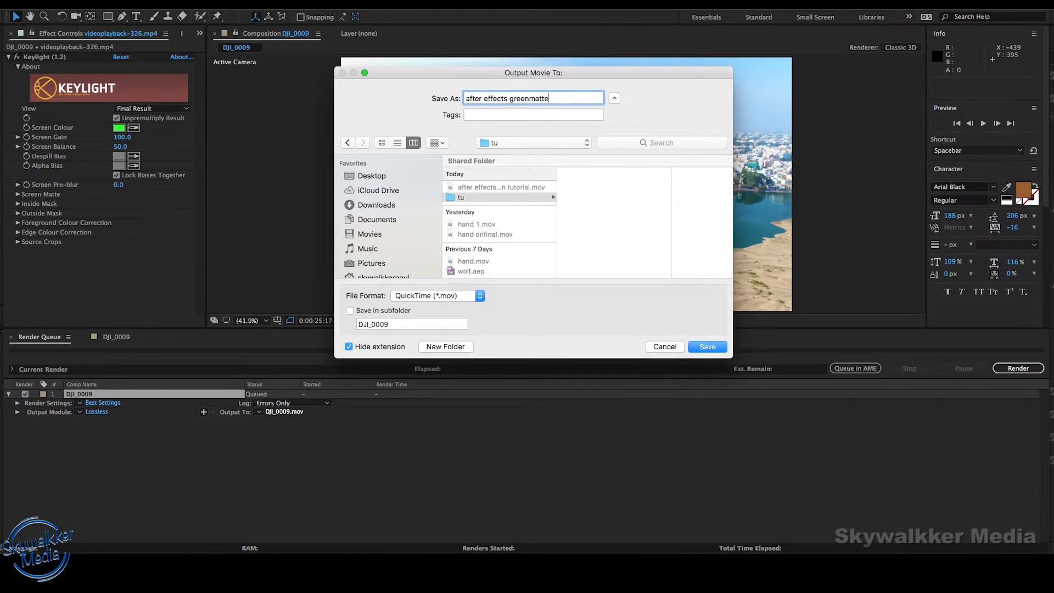
text( tutorial)
click(714, 348)
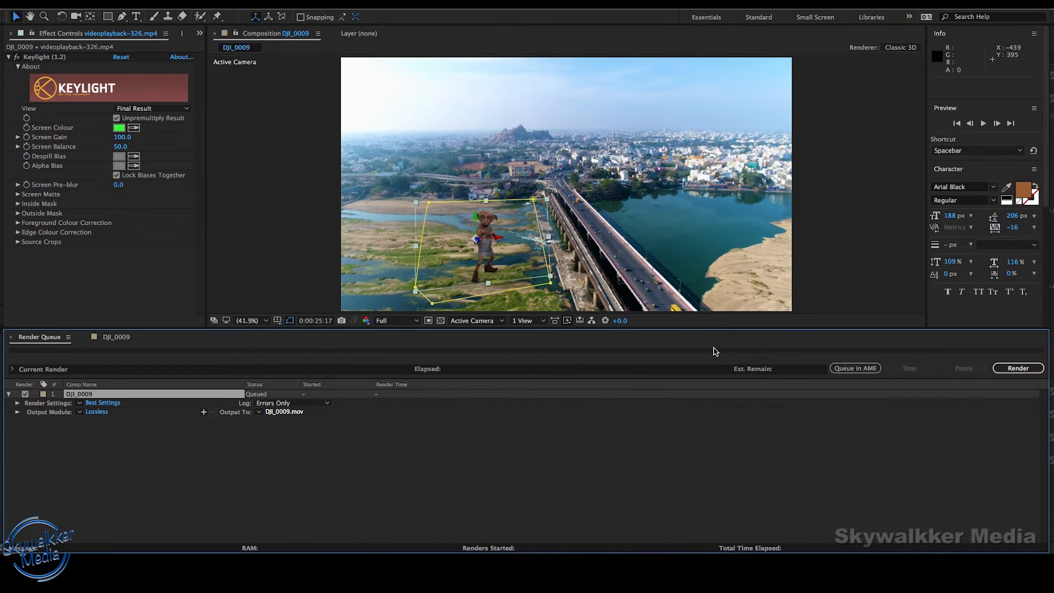
Start rendering the queued composition and switch to QuickTime Player.
click(1018, 368)
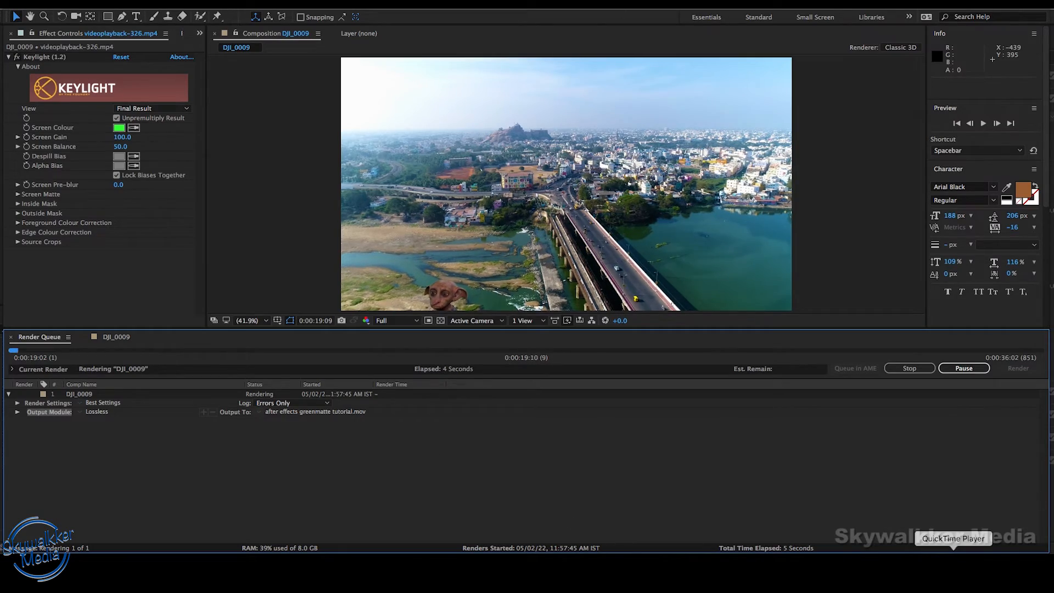
click(954, 567)
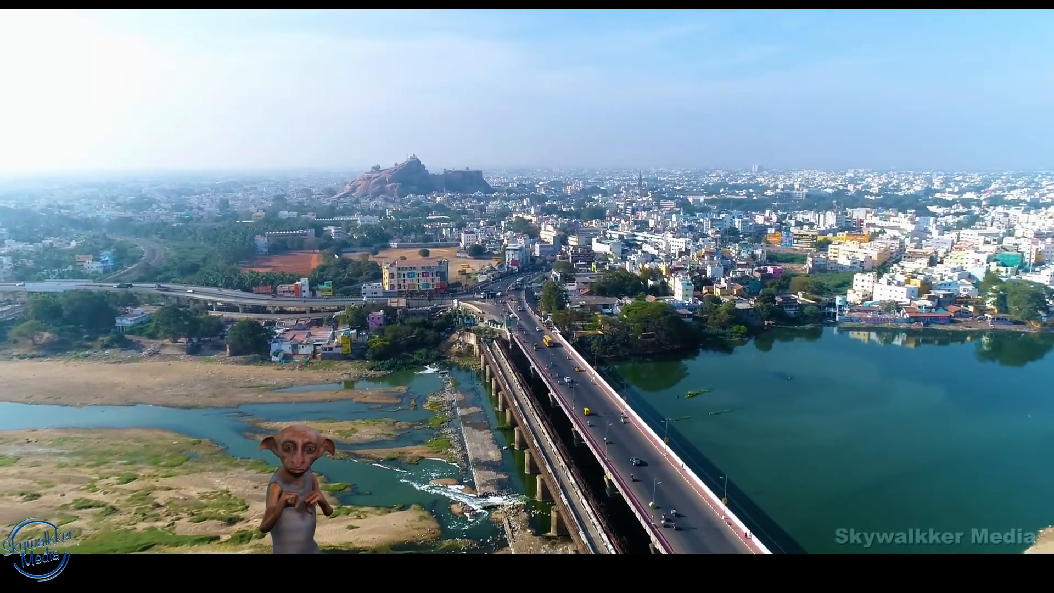